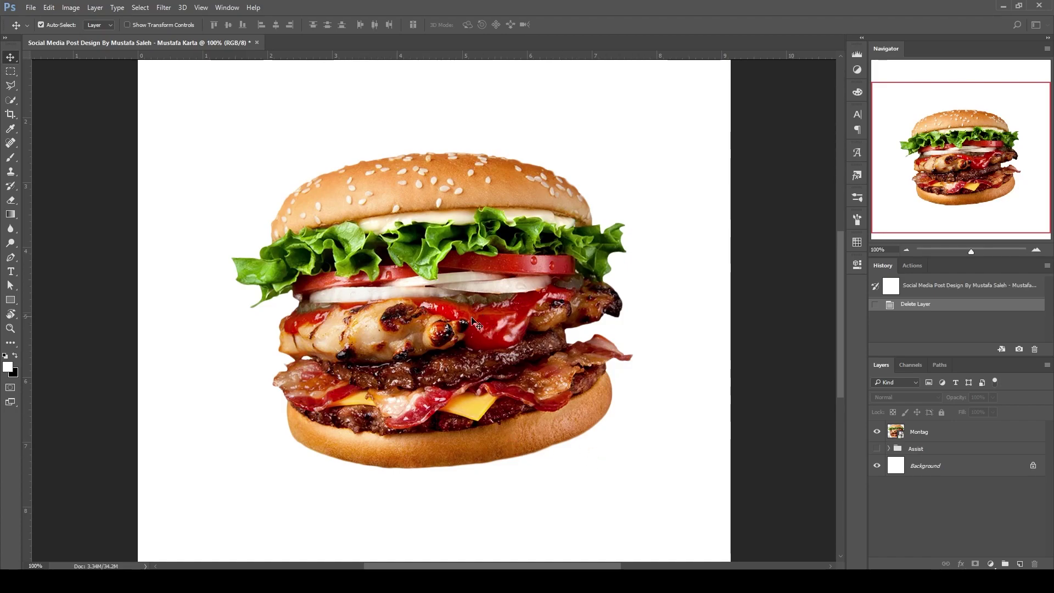
# Step: Select the Montag burger layer, briefly preview it hidden, and expand the Assist group
pyautogui.scroll(-1, 491, 322)
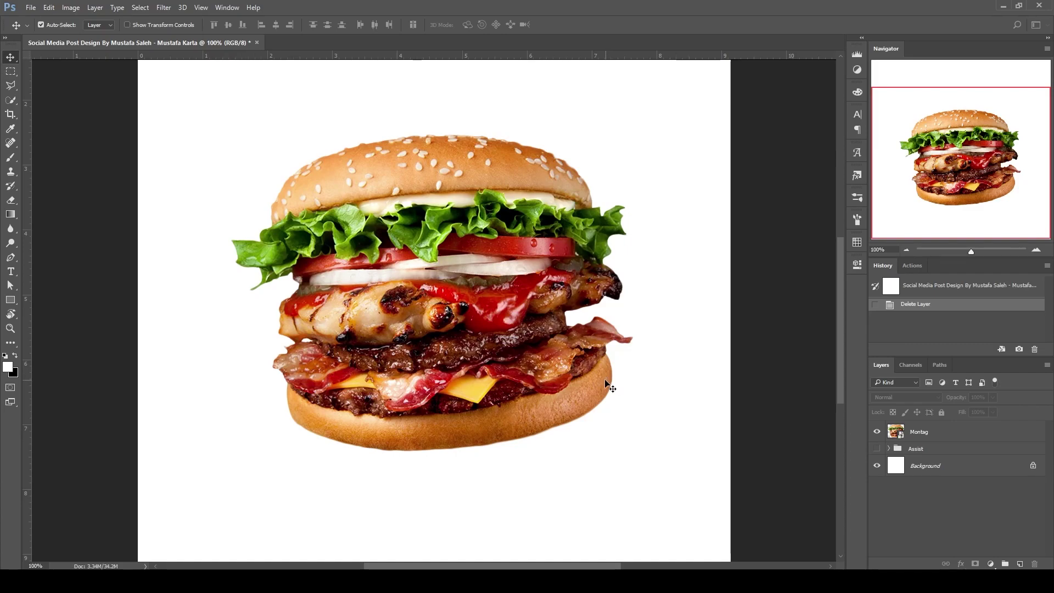
pyautogui.scroll(2, 610, 369)
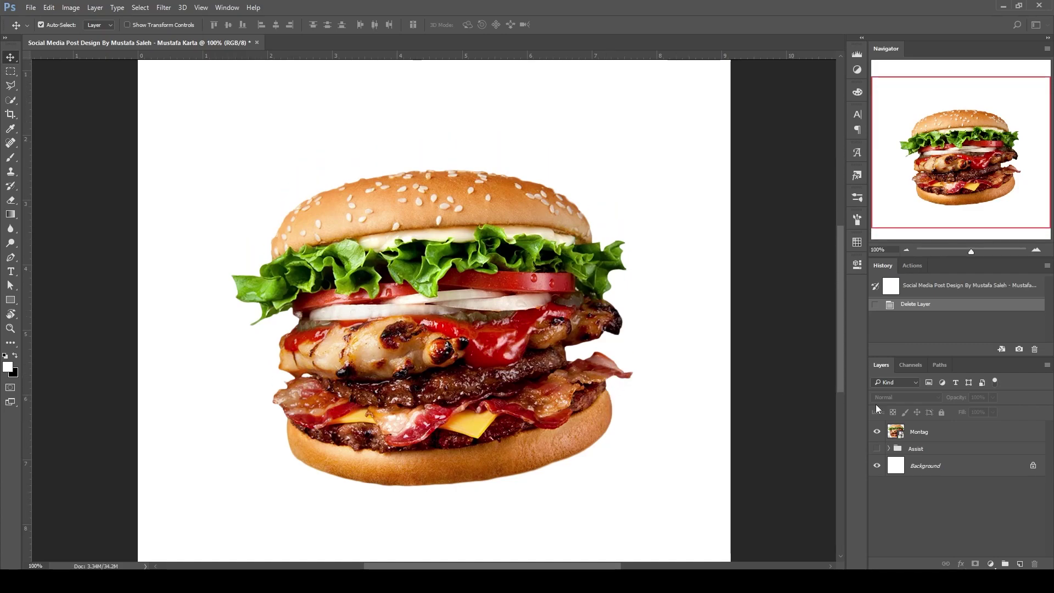
pyautogui.click(930, 437)
pyautogui.click(876, 432)
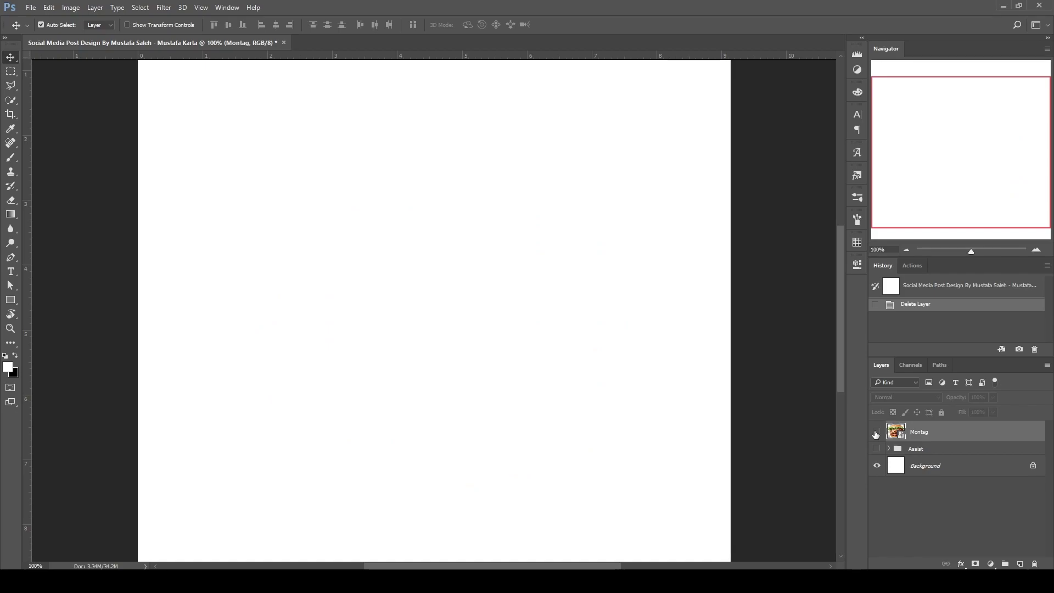
pyautogui.keyDown('alt'); pyautogui.click(876, 432); pyautogui.keyUp('alt')
pyautogui.click(911, 450)
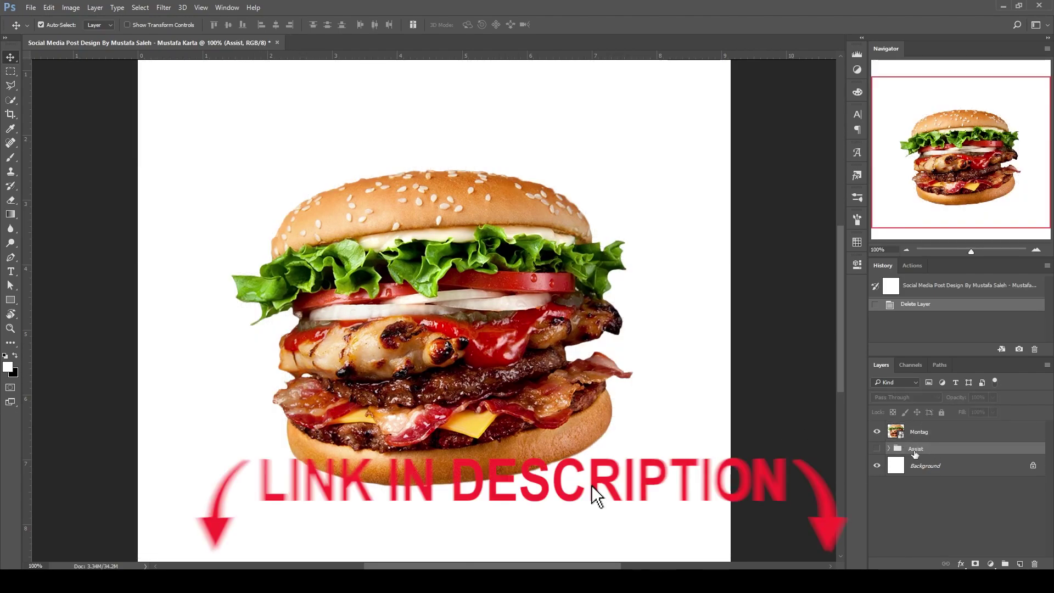
pyautogui.click(888, 448)
pyautogui.scroll(-1, 914, 492)
pyautogui.scroll(1, 914, 492)
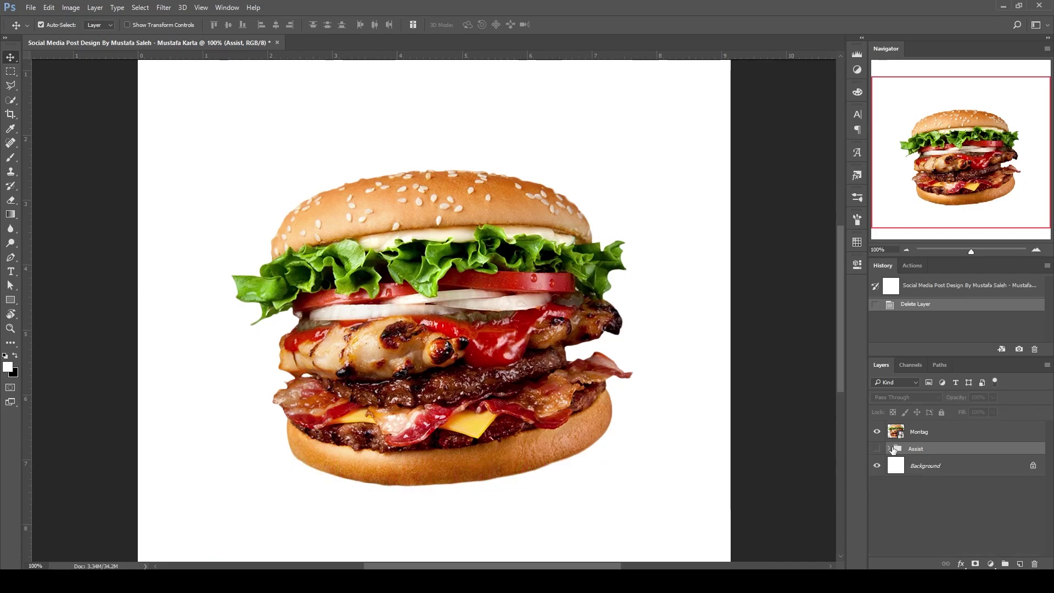
# Step: Turn on Layer 1's blue textured background, checking it with the burger hidden and shown
pyautogui.scroll(-1, 904, 461)
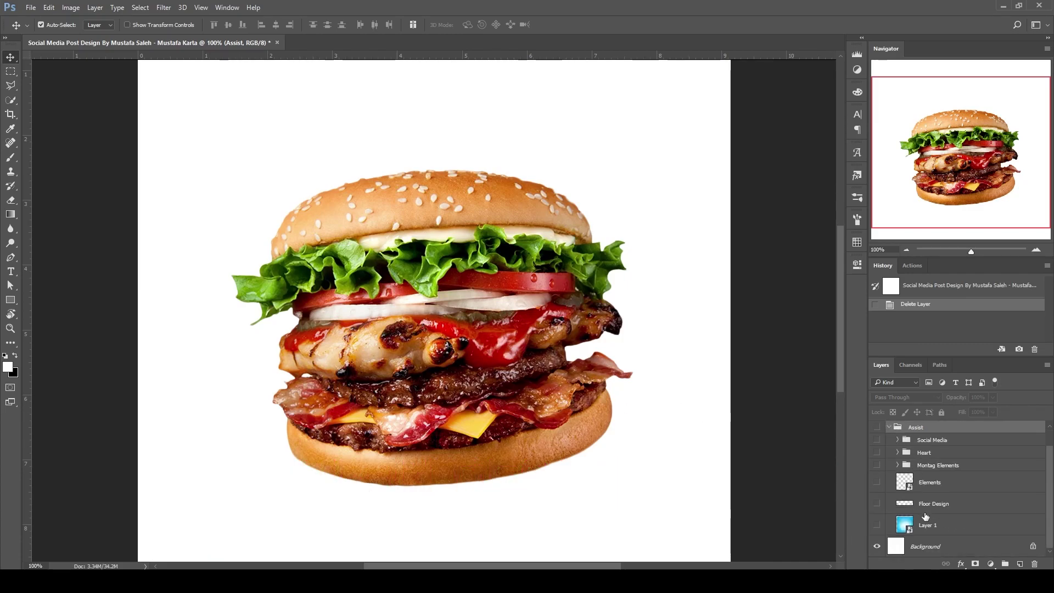
pyautogui.click(905, 528)
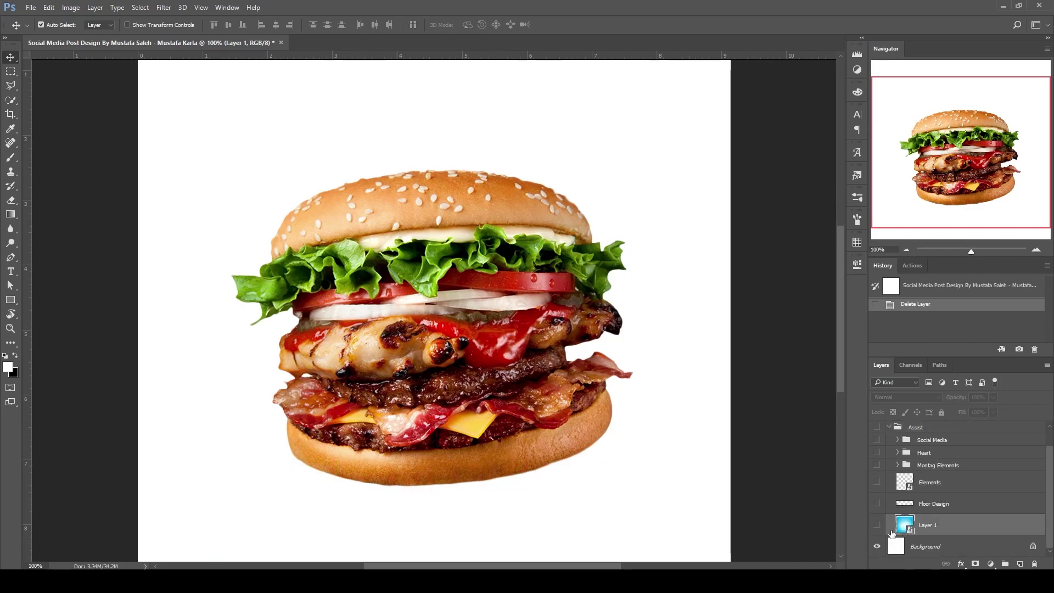
pyautogui.click(880, 528)
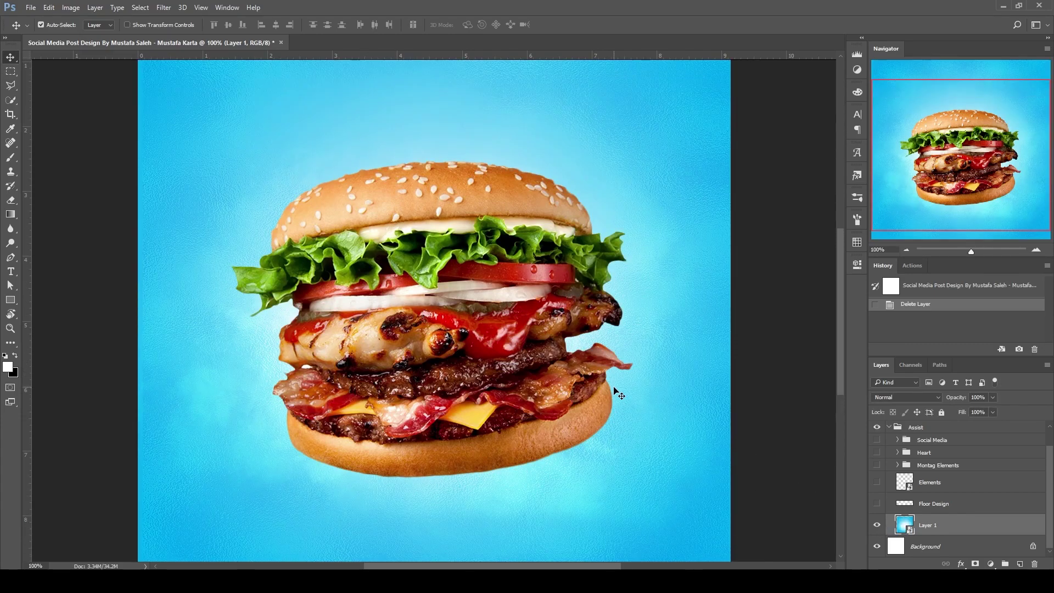
pyautogui.scroll(1, 914, 450)
pyautogui.click(876, 432)
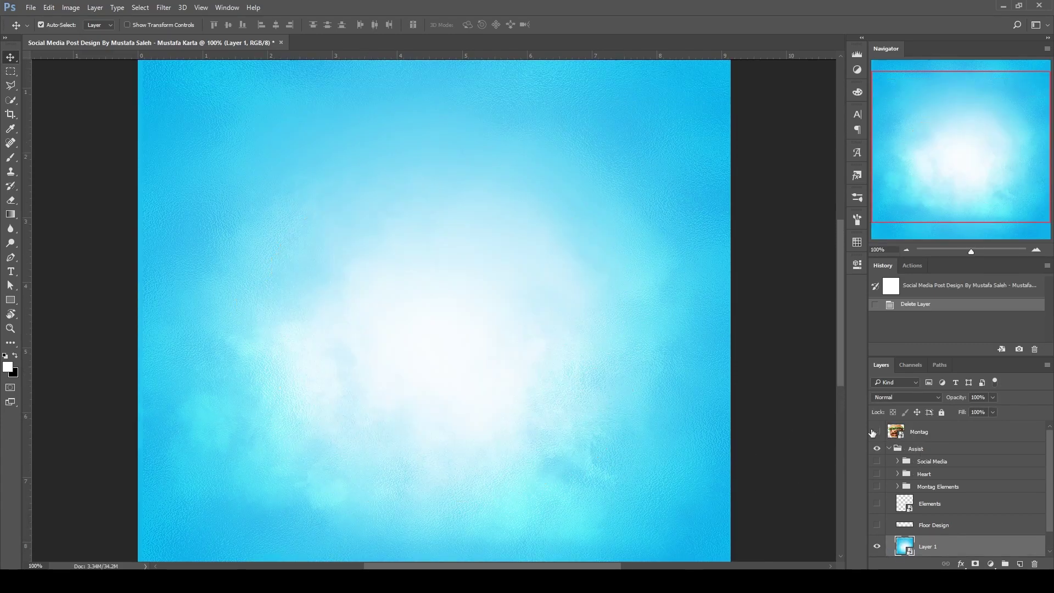
pyautogui.scroll(-2, 419, 240)
pyautogui.scroll(1, 790, 345)
pyautogui.click(877, 432)
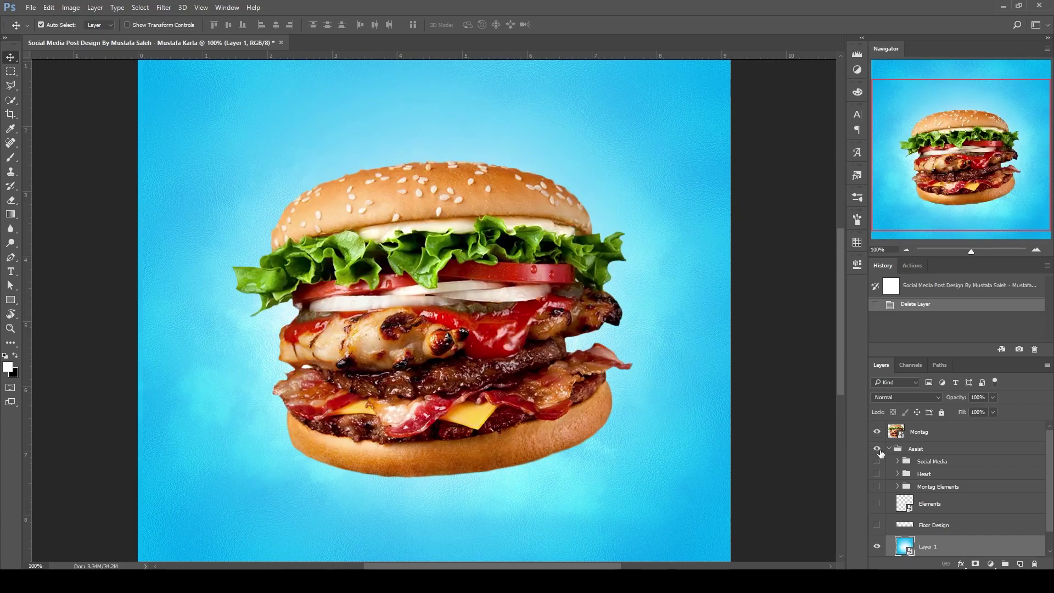
# Step: Show the dotted Floor Design layer beneath the burger, then select the Elements layer
pyautogui.scroll(-2, 690, 442)
pyautogui.click(952, 528)
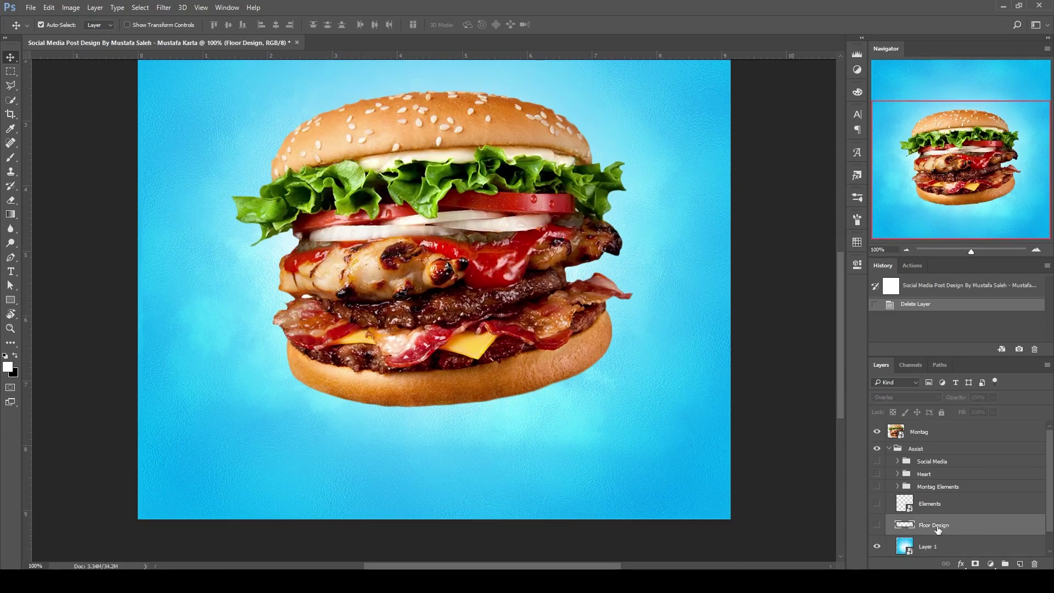
pyautogui.click(877, 525)
pyautogui.scroll(2, 630, 444)
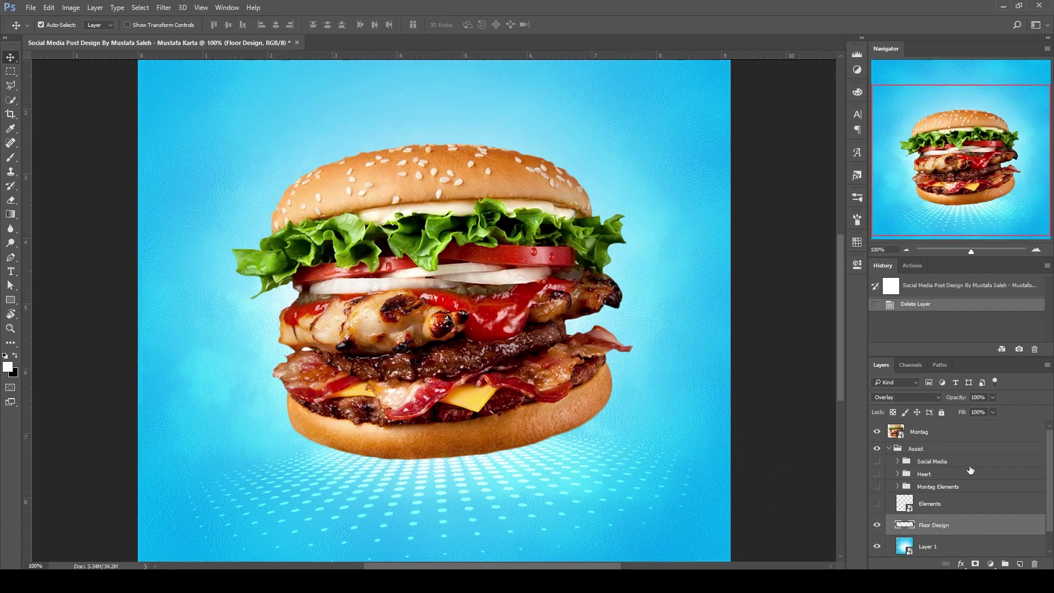
pyautogui.click(877, 432)
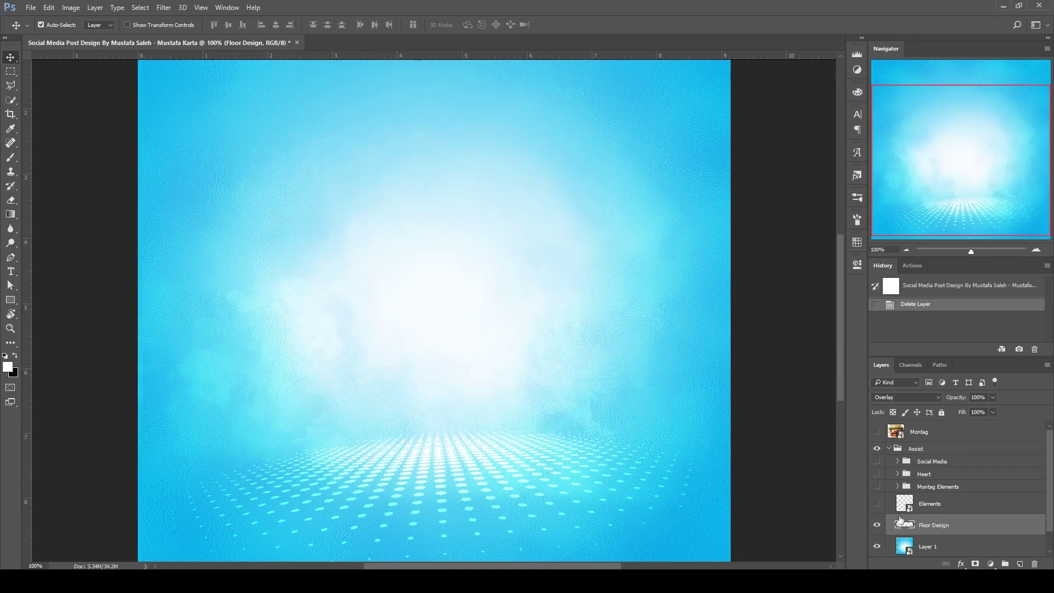
pyautogui.click(876, 431)
pyautogui.scroll(-1, 471, 410)
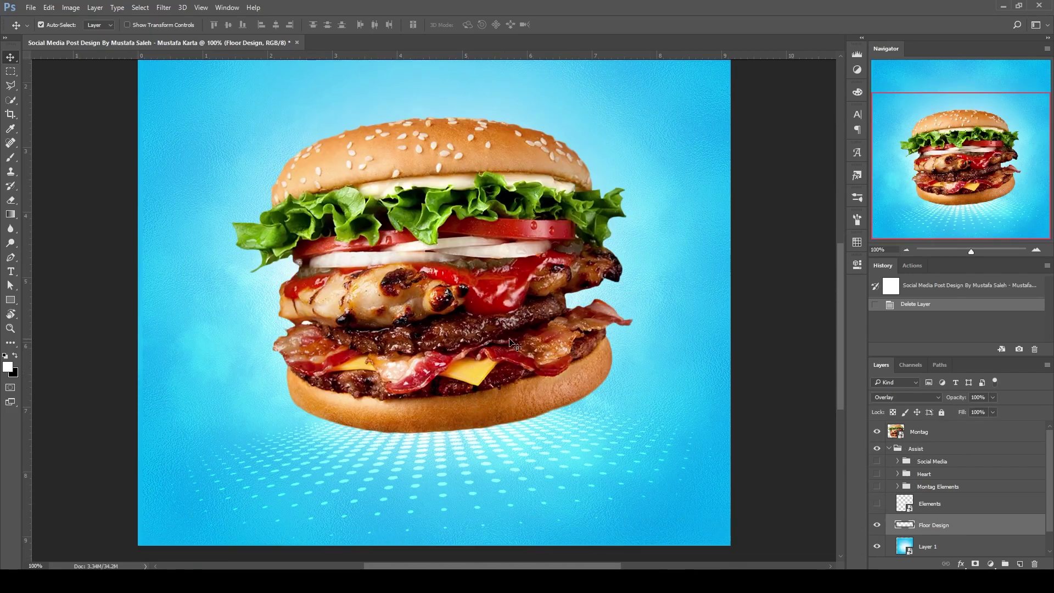
pyautogui.scroll(1, 509, 340)
pyautogui.click(887, 509)
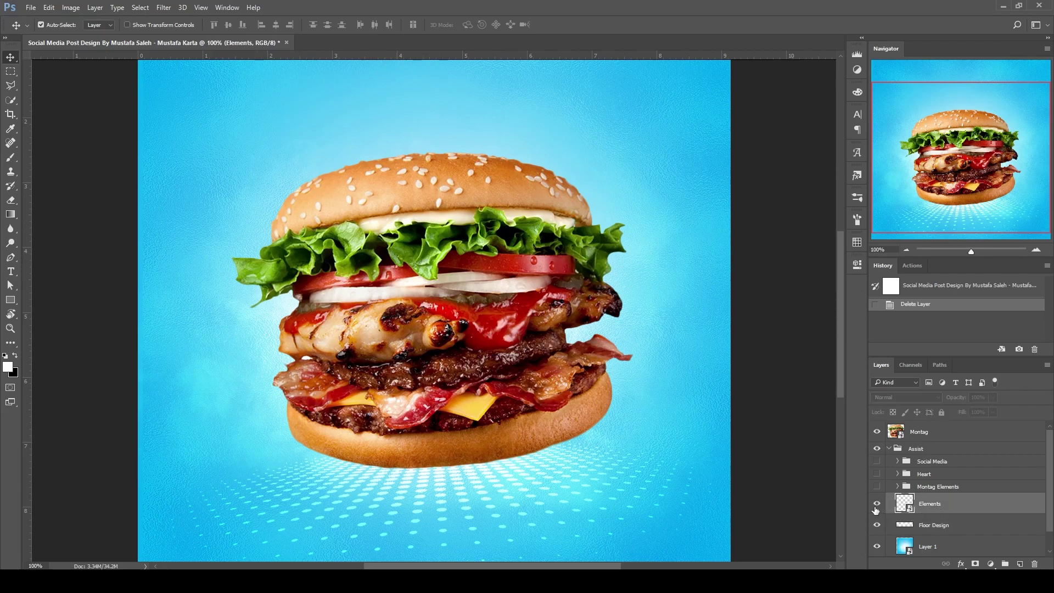
# Step: Try shrinking the Elements decorations to about 83%, then cancel the resize
pyautogui.scroll(3, 567, 263)
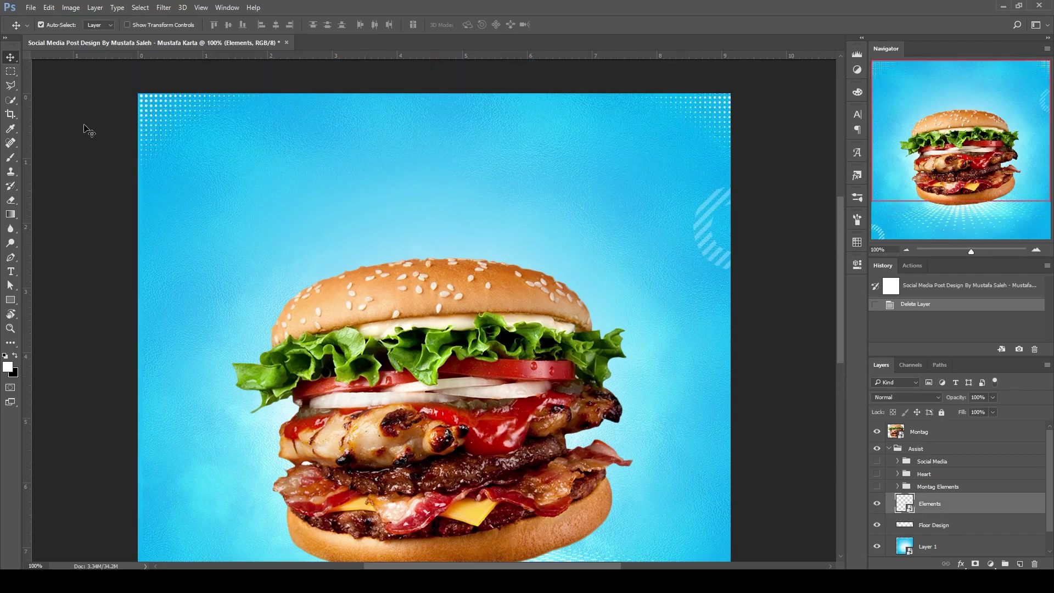
pyautogui.scroll(-2, 254, 357)
pyautogui.scroll(-2, 208, 490)
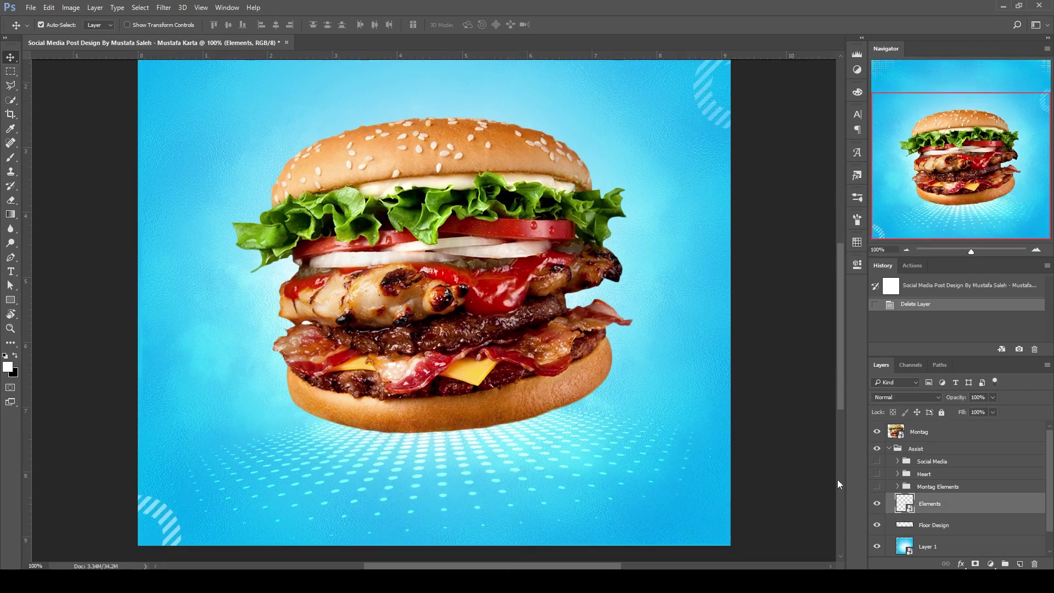
pyautogui.hotkey('ctrl', 't')
pyautogui.scroll(4, 657, 353)
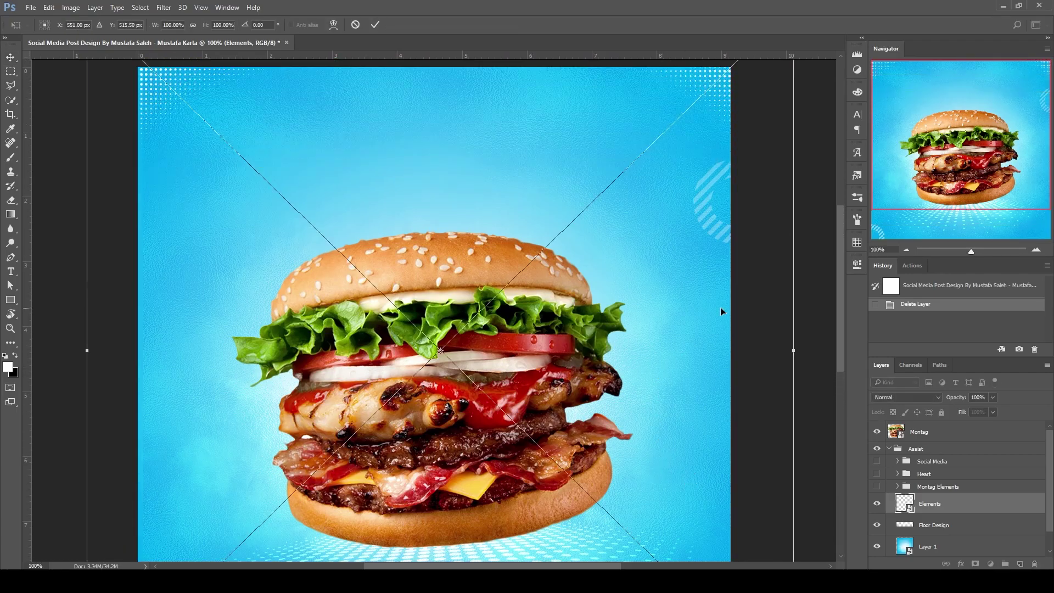
pyautogui.scroll(1, 768, 115)
pyautogui.scroll(1, 788, 94)
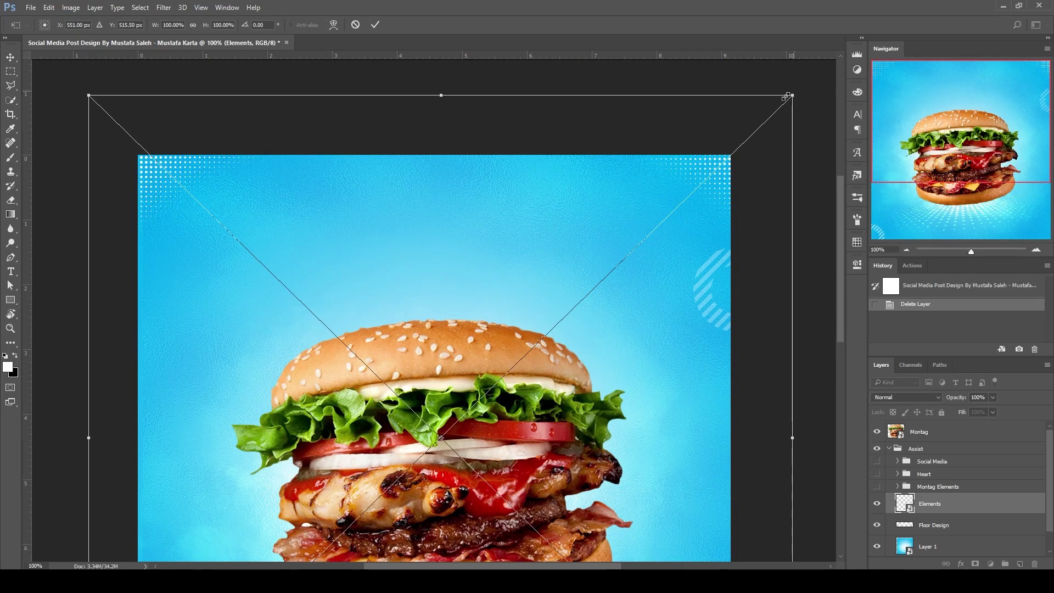
pyautogui.moveTo(790, 94); pyautogui.dragTo(723, 152)
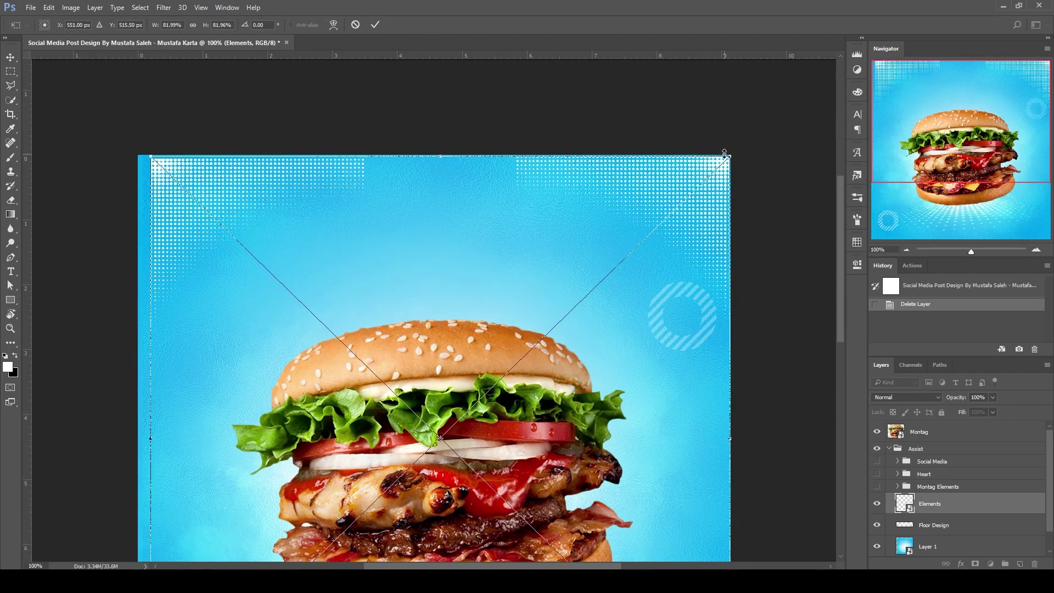
pyautogui.click(355, 25)
# Step: Show the Montag Elements group's white bubble and leaf decorations beside the burger
pyautogui.scroll(-2, 429, 122)
pyautogui.scroll(-2, 502, 263)
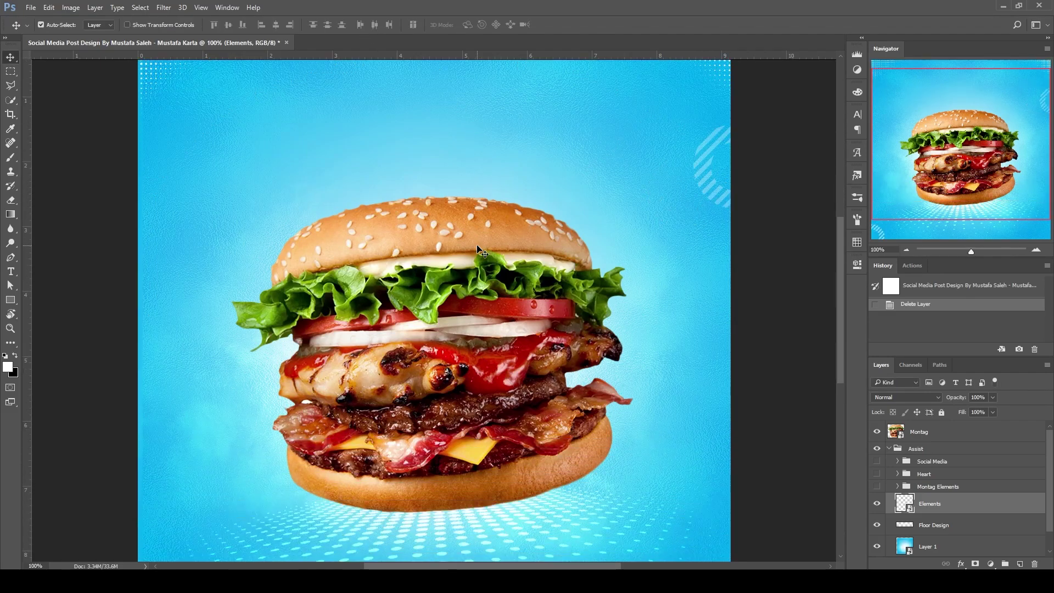
pyautogui.scroll(-3, 483, 252)
pyautogui.click(915, 490)
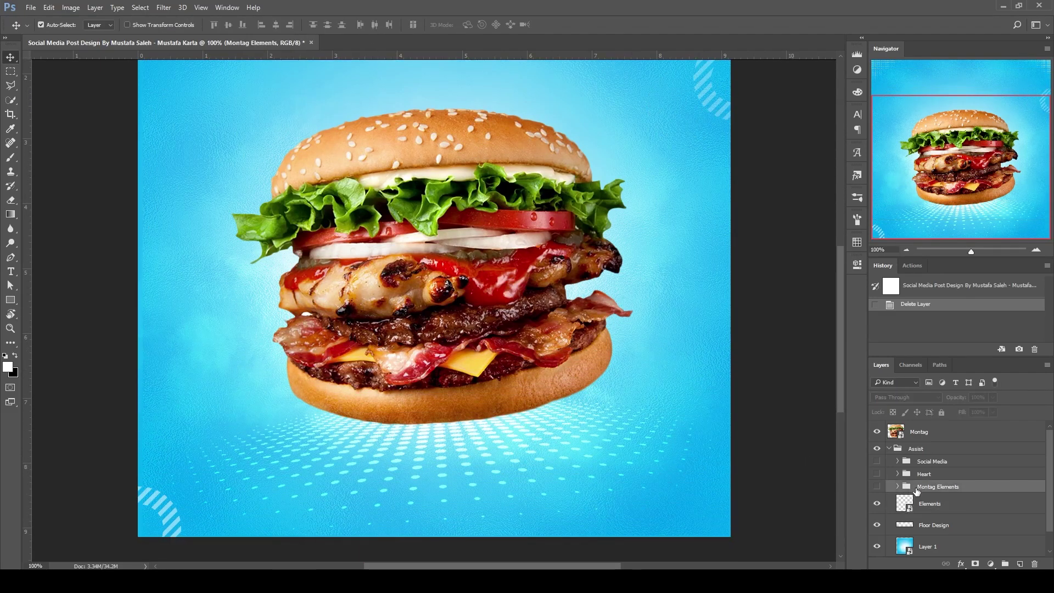
pyautogui.click(877, 487)
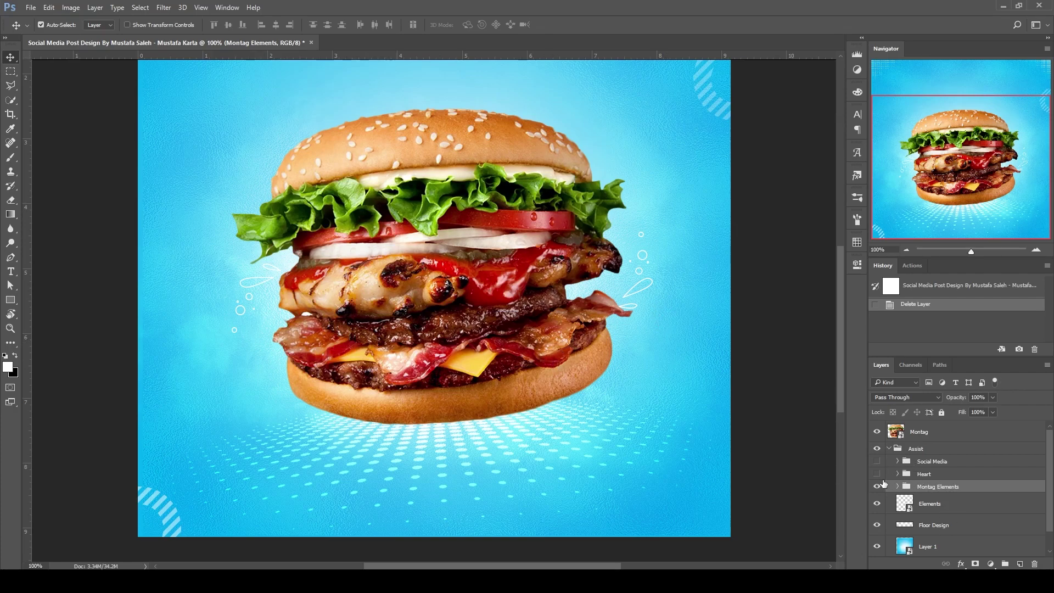
# Step: Give the decorations group a colour overlay sampled from the ketchup red, and collapse Assist
pyautogui.doubleClick(988, 486)
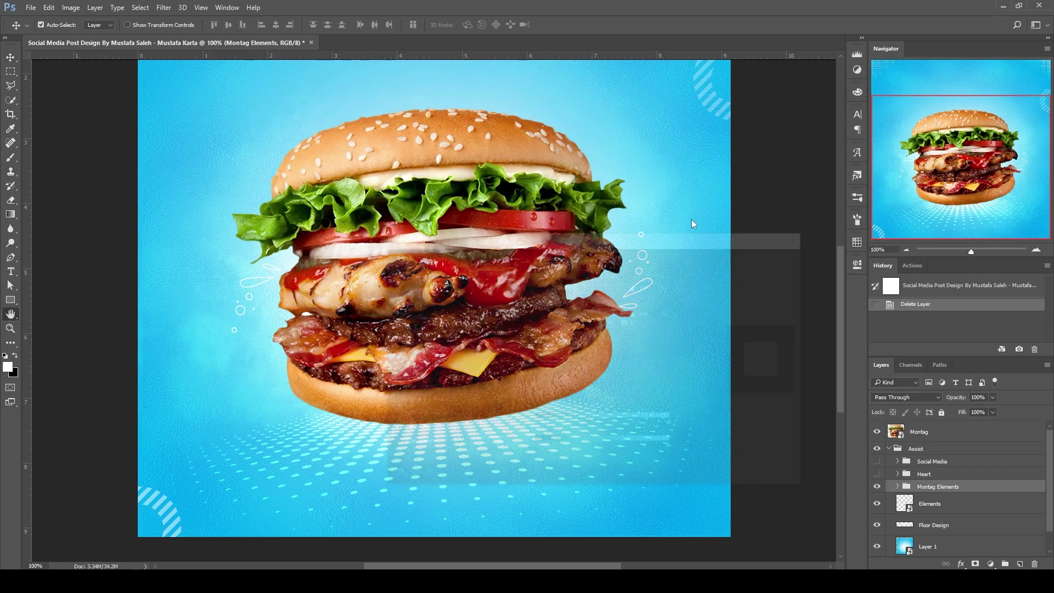
pyautogui.moveTo(544, 234); pyautogui.dragTo(885, 273)
pyautogui.click(776, 426)
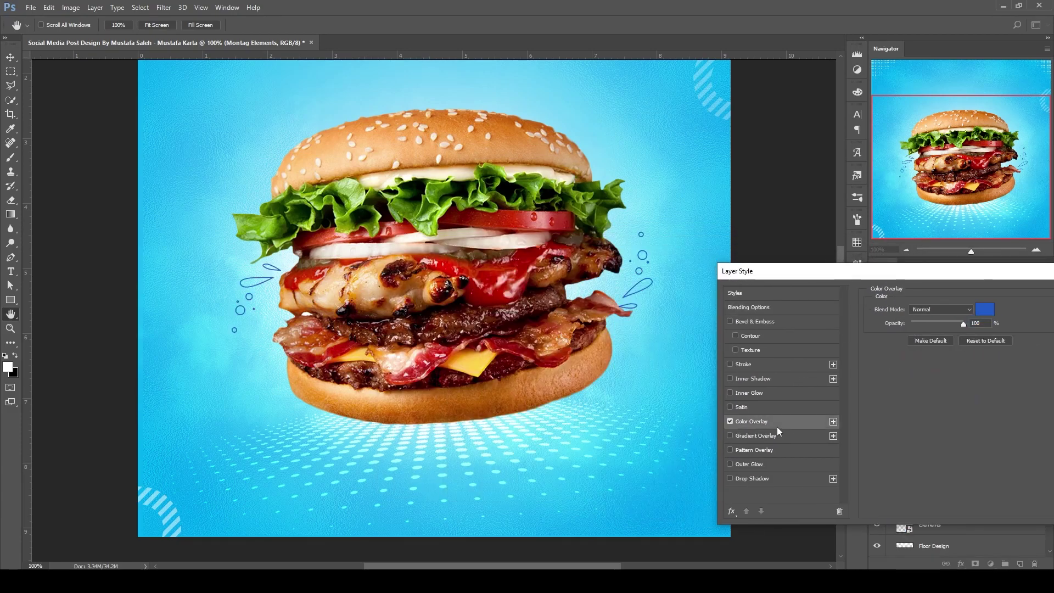
pyautogui.click(986, 310)
pyautogui.click(533, 254)
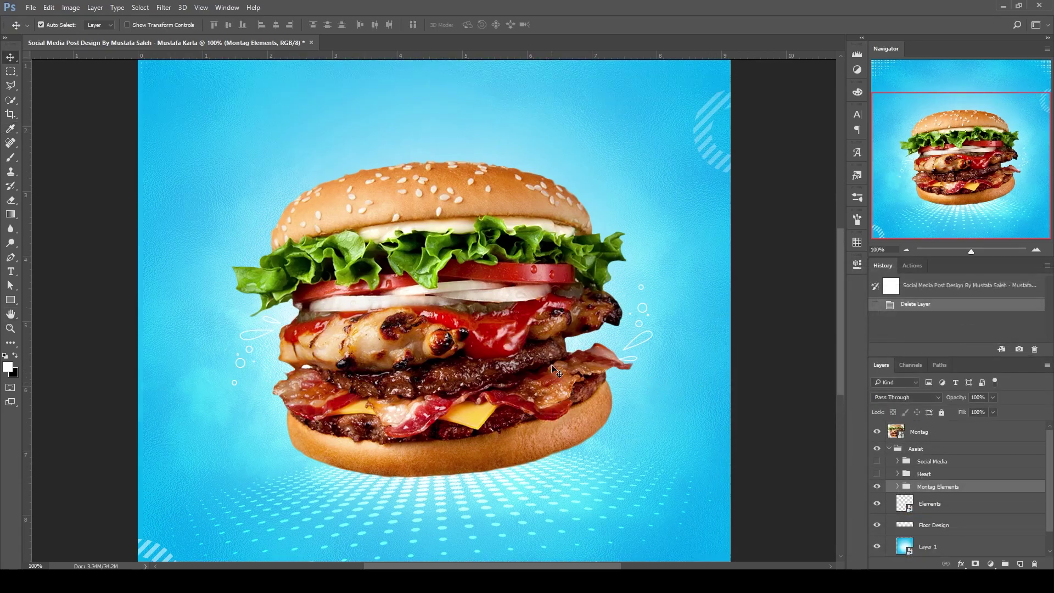
pyautogui.scroll(5, 555, 370)
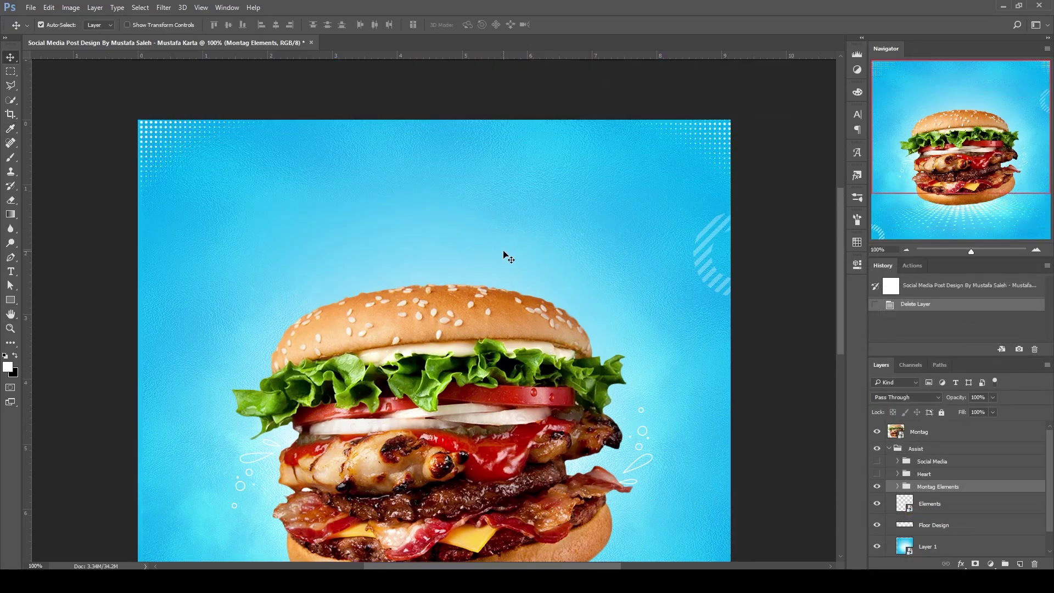
pyautogui.click(889, 448)
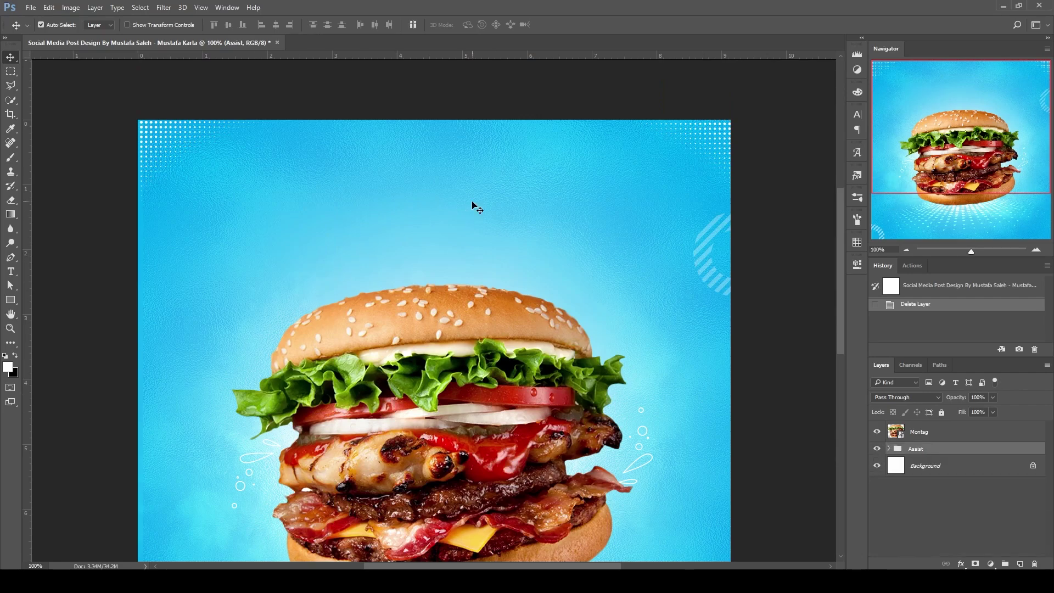
# Step: Group the Super Delicious and BURGER text layers together
pyautogui.scroll(-2, 459, 214)
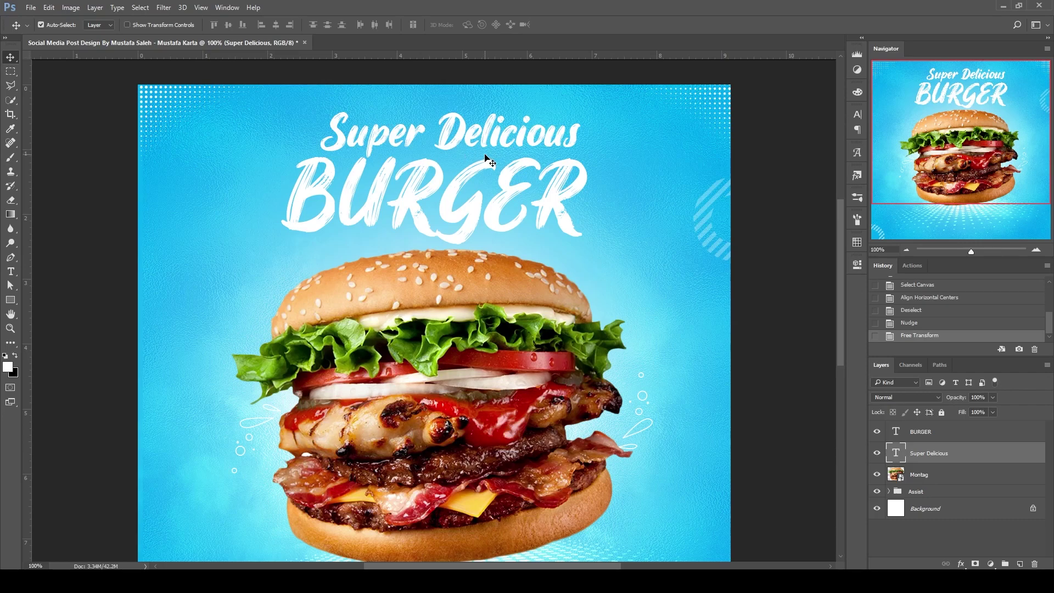
pyautogui.keyDown('shift'); pyautogui.click(940, 436); pyautogui.keyUp('shift')
pyautogui.press('ctrl')
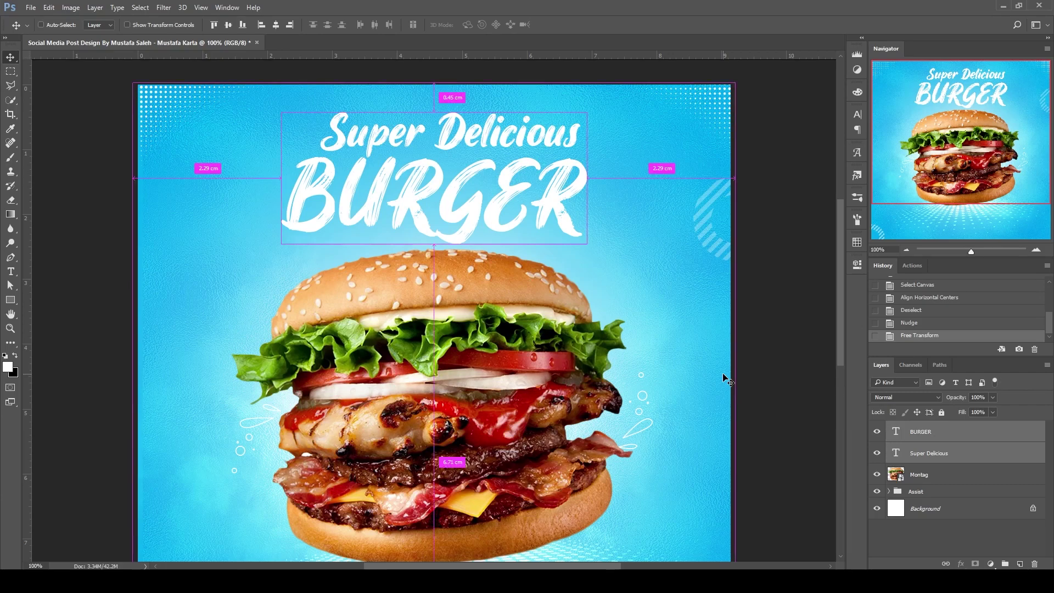
pyautogui.hotkey('ctrl', 'g')
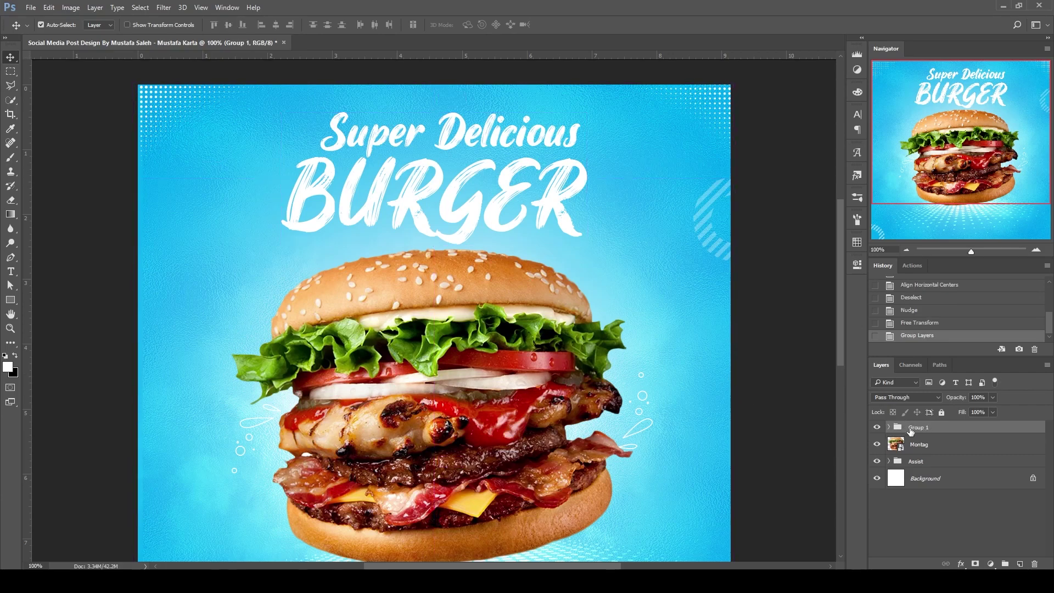
pyautogui.click(875, 428)
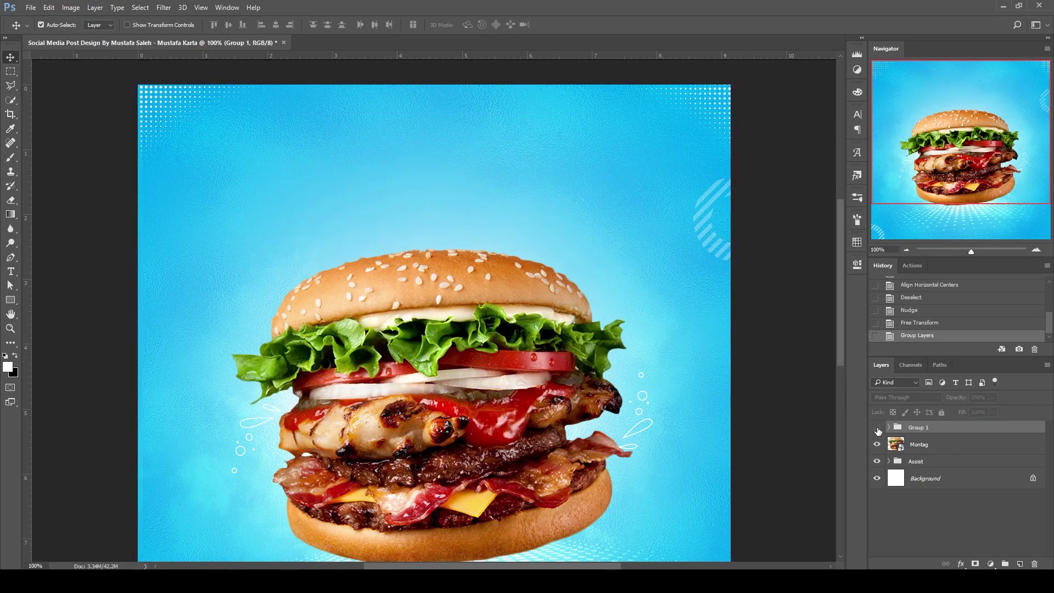
pyautogui.click(876, 428)
# Step: Centre the headline group horizontally on the canvas with Align Horizontal Centers
pyautogui.hotkey('ctrl', 't')
pyautogui.moveTo(554, 156); pyautogui.dragTo(531, 156)
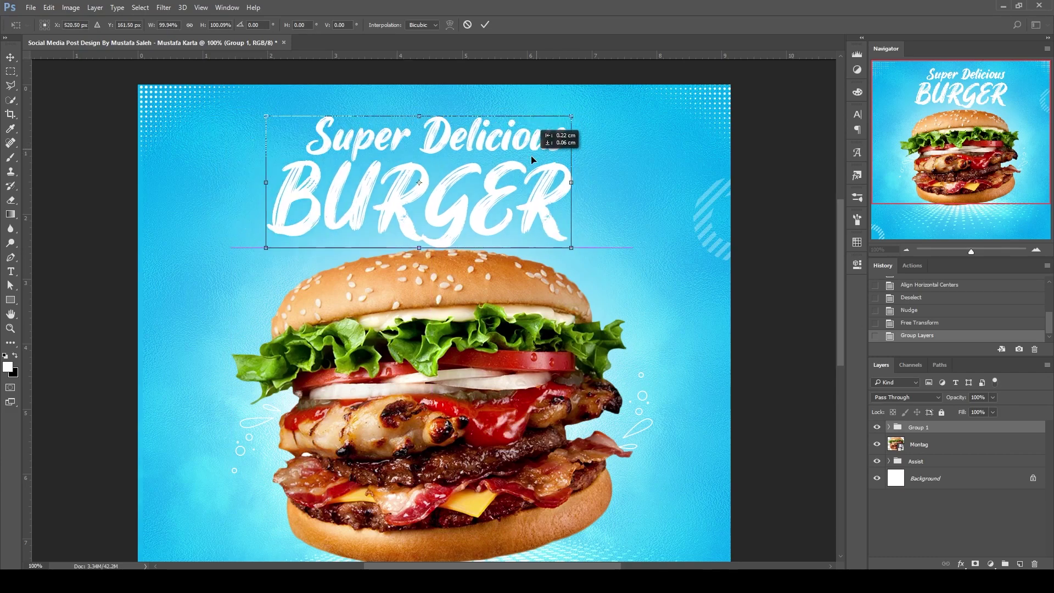
pyautogui.click(467, 25)
pyautogui.hotkey('ctrl', 'a')
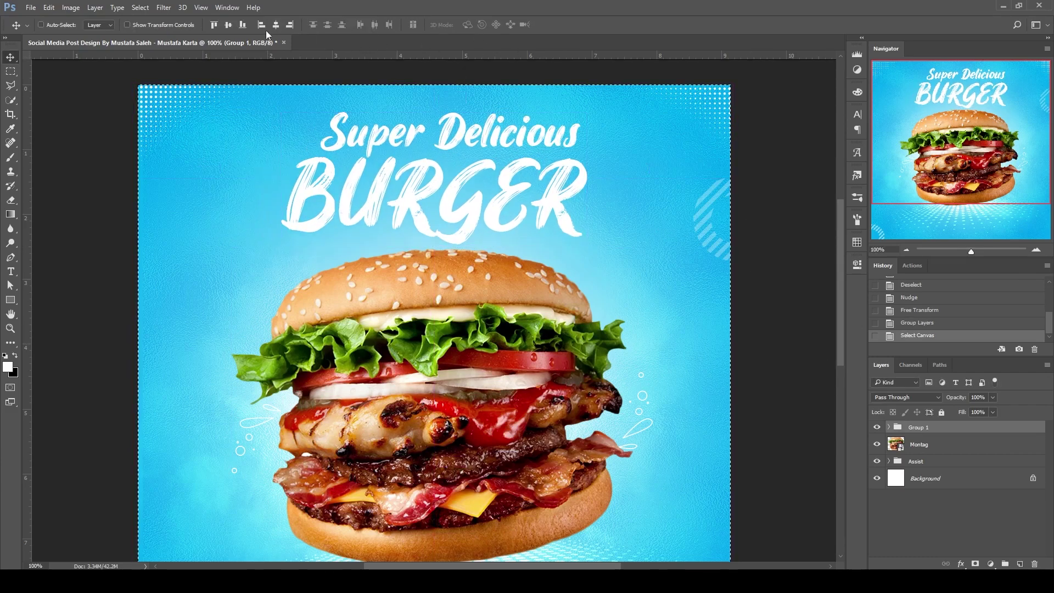
pyautogui.click(275, 24)
pyautogui.hotkey('ctrl', 'd')
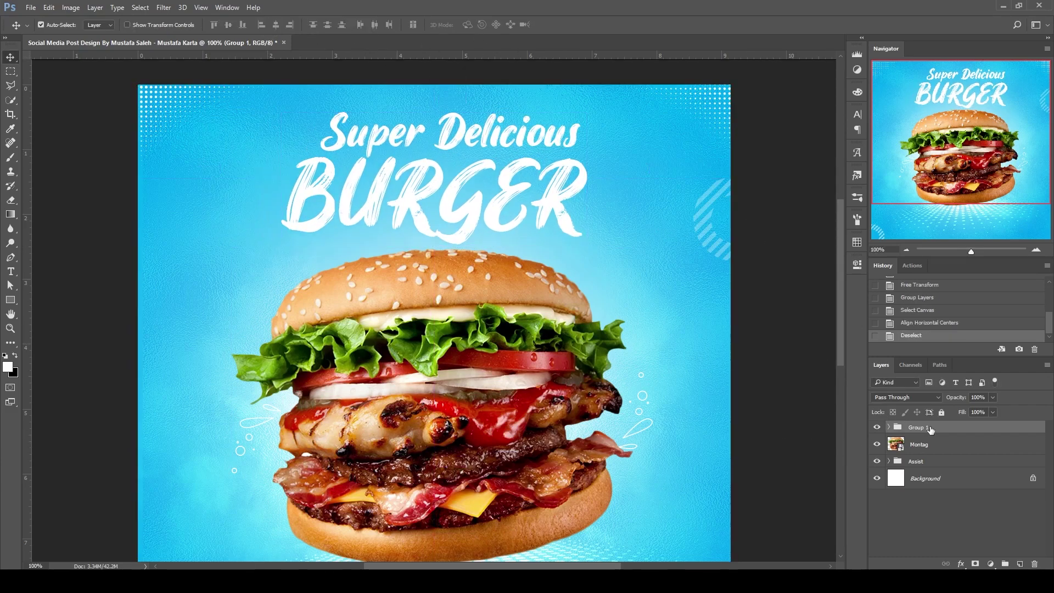
# Step: Rename the headline group to 'Mid text'
pyautogui.doubleClick(919, 428)
pyautogui.write('text M')
pyautogui.write('id')
pyautogui.press('Return')
pyautogui.doubleClick(905, 427)
pyautogui.write('Mid te')
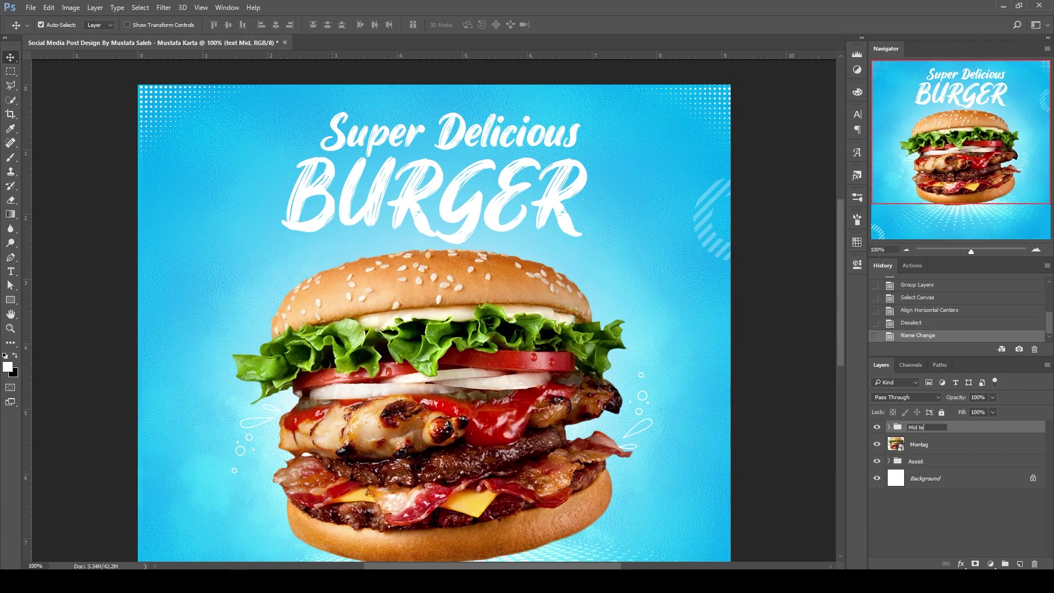
pyautogui.press('Return')
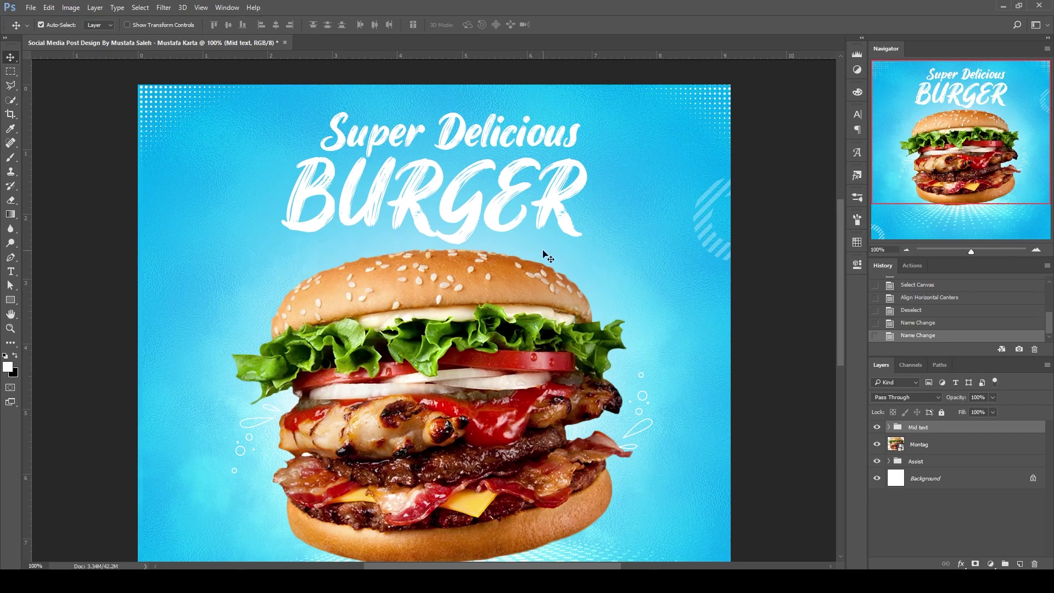
# Step: Give the Super Delicious text layer a yellow colour overlay
pyautogui.click(888, 427)
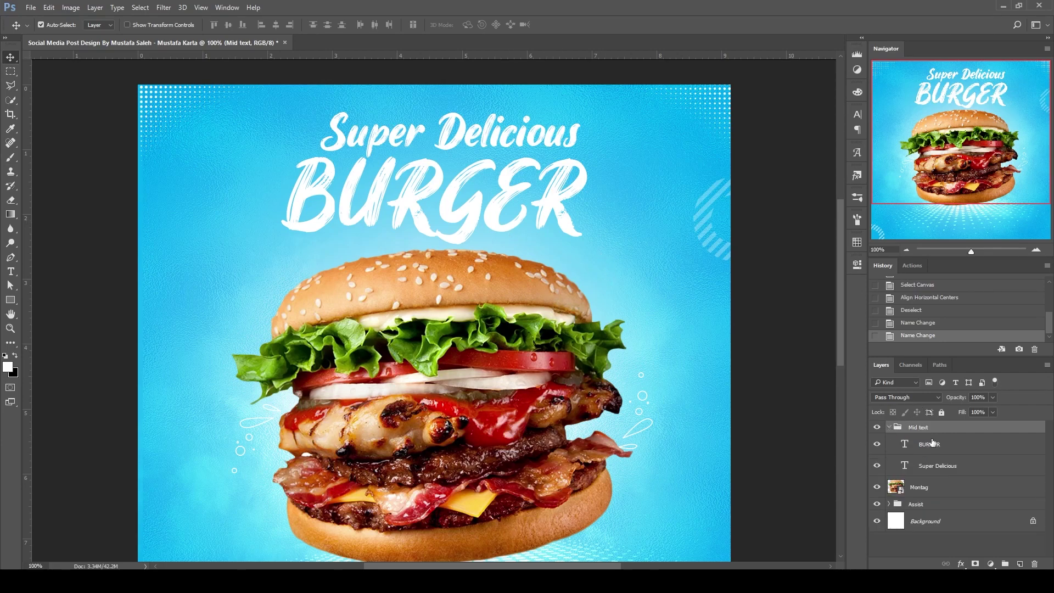
pyautogui.click(955, 444)
pyautogui.click(999, 470)
pyautogui.doubleClick(1000, 470)
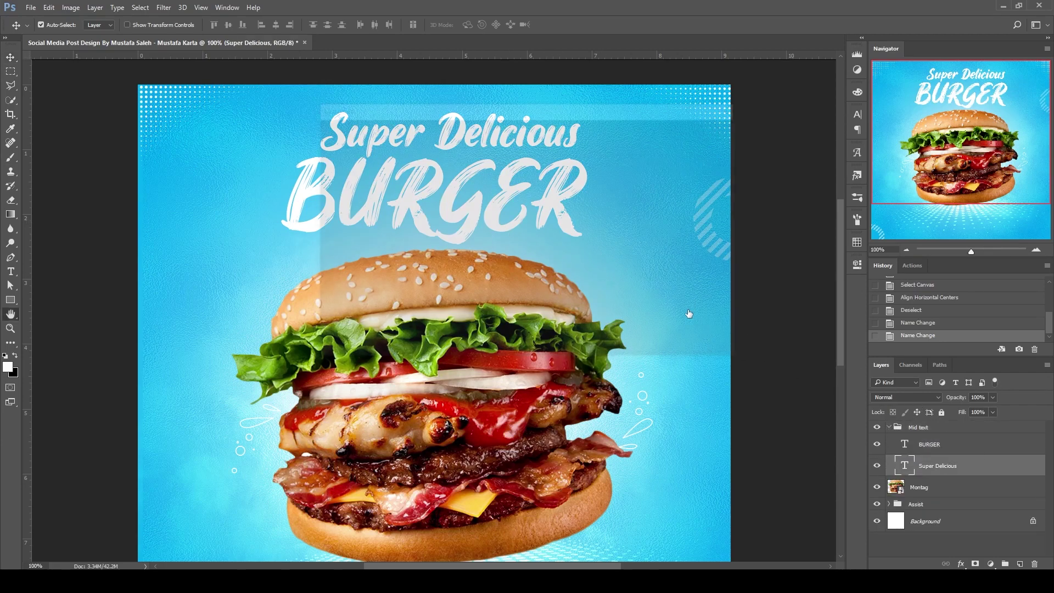
pyautogui.moveTo(513, 119); pyautogui.dragTo(880, 247)
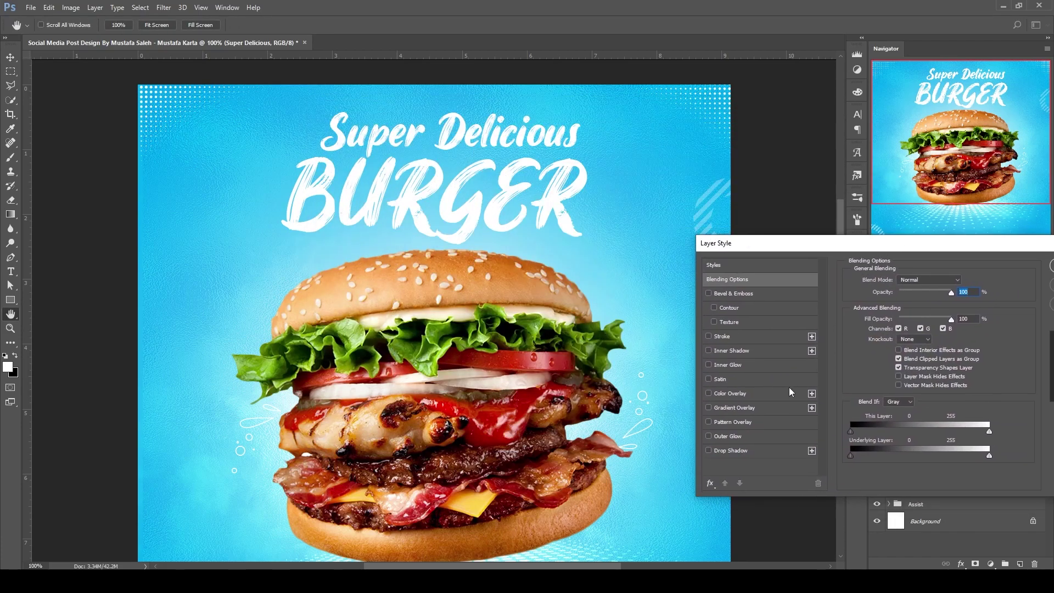
pyautogui.click(764, 390)
pyautogui.click(963, 281)
pyautogui.click(475, 284)
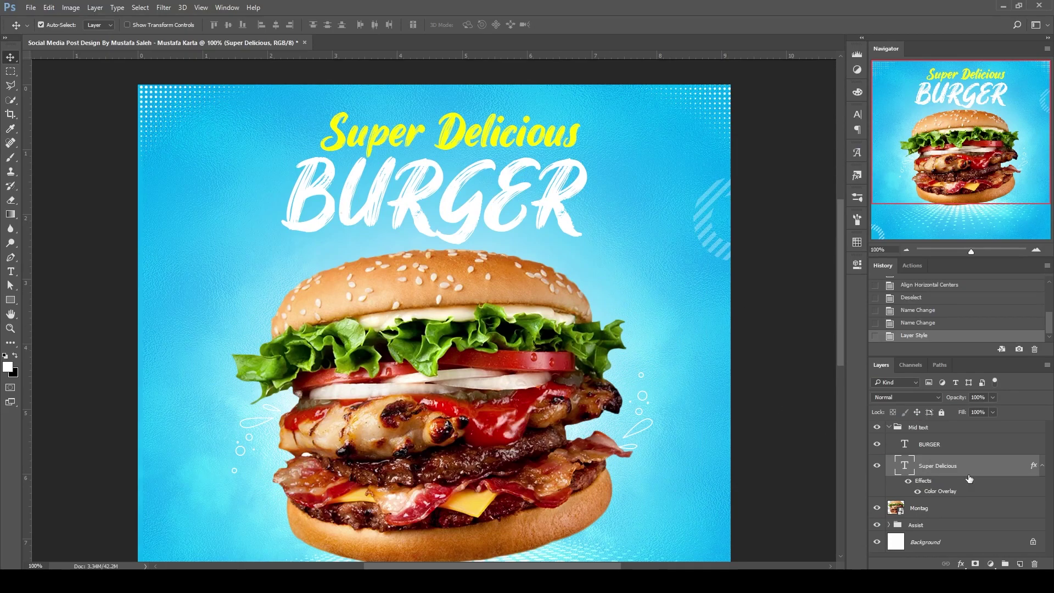
# Step: Skew the Mid text group vertically by -7 and rotate it to tilt upward
pyautogui.click(888, 429)
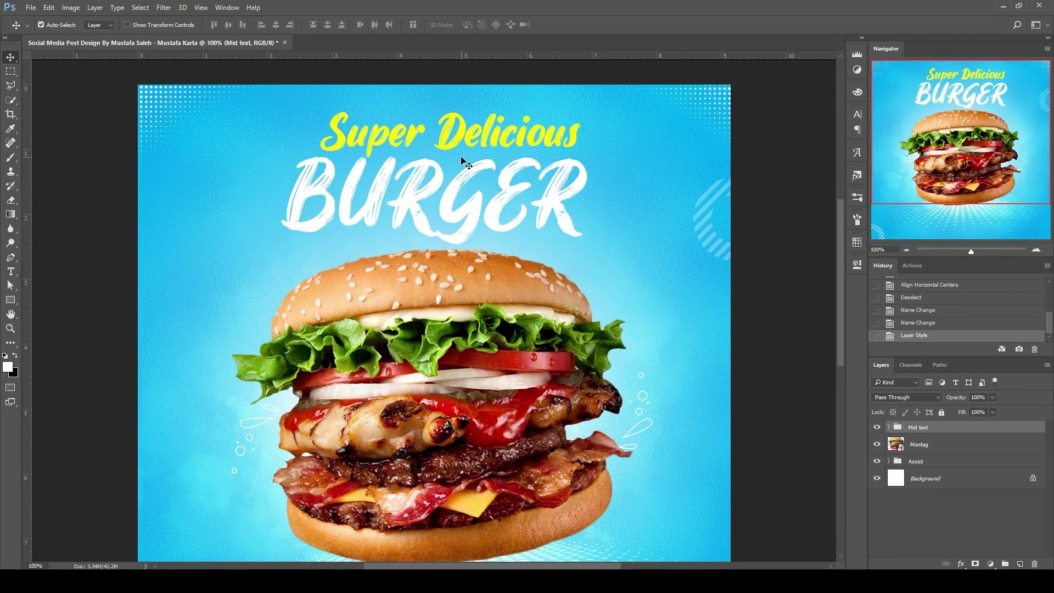
pyautogui.hotkey('ctrl', 't')
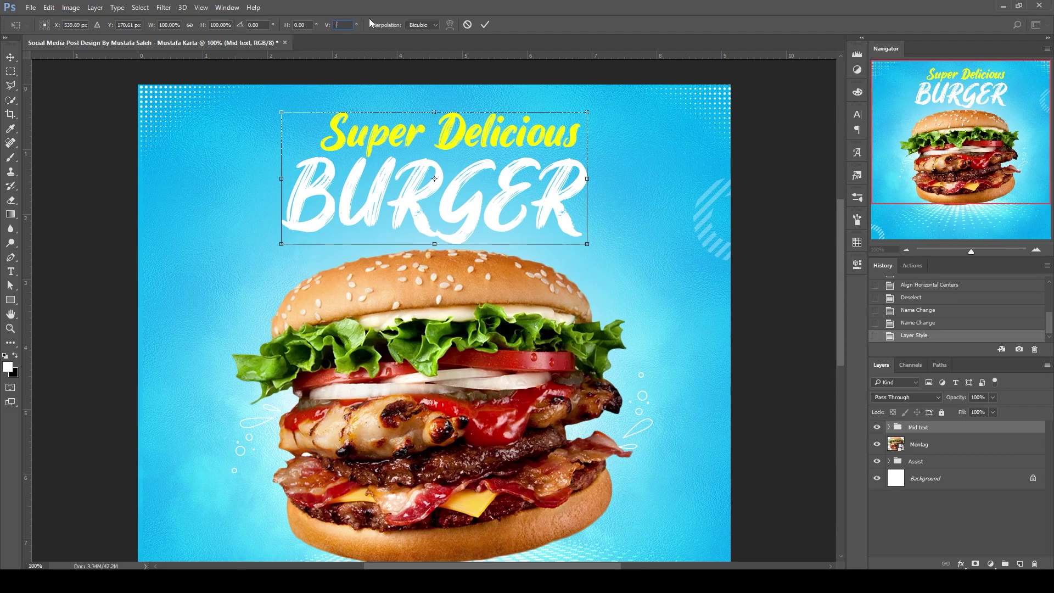
pyautogui.write('7')
pyautogui.click(485, 24)
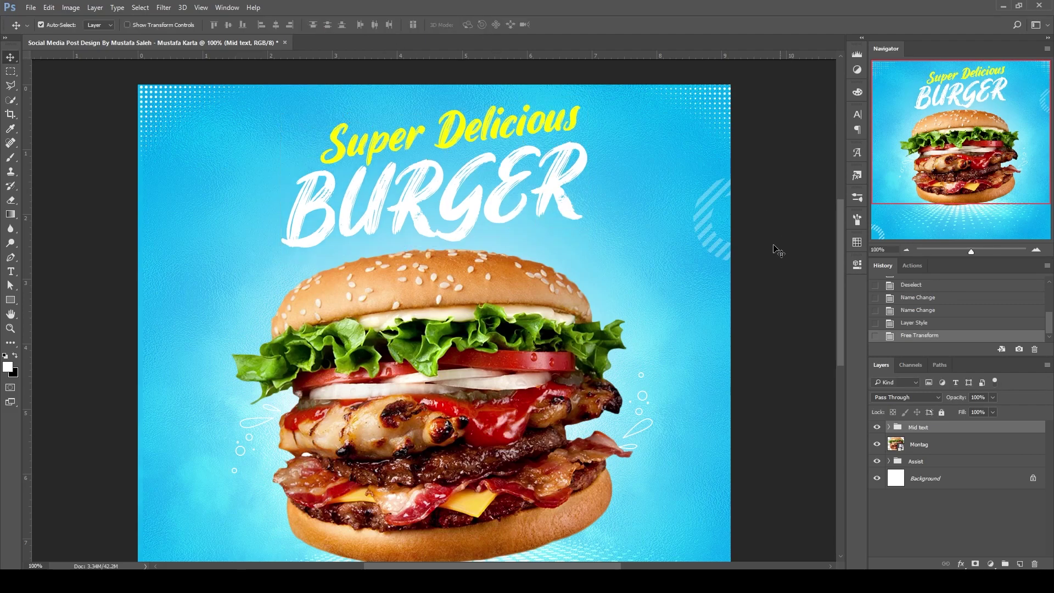
pyautogui.hotkey('ctrl', 't')
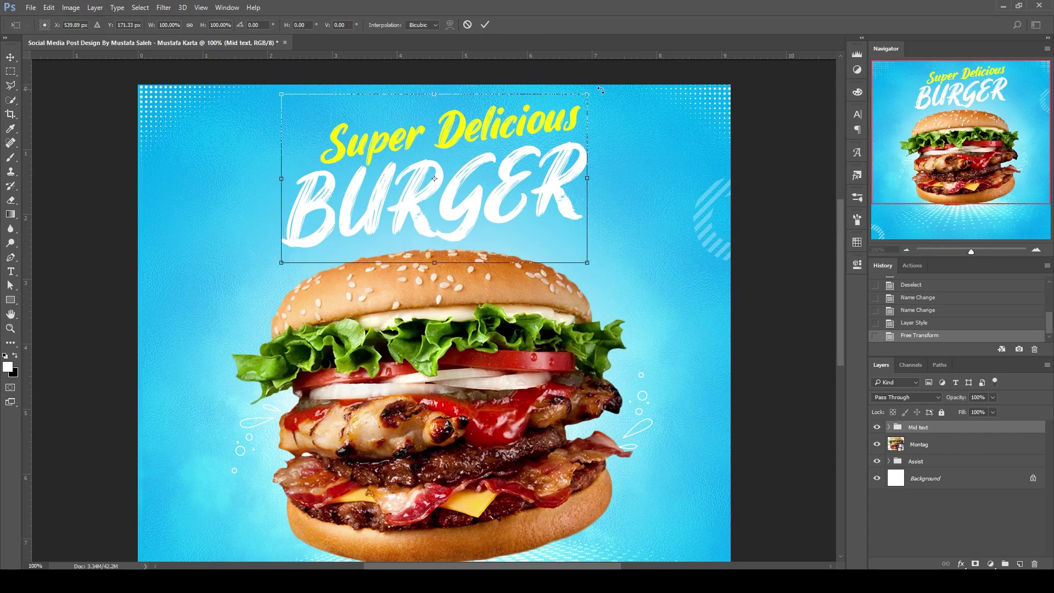
pyautogui.moveTo(600, 90); pyautogui.dragTo(611, 77)
pyautogui.press('Return')
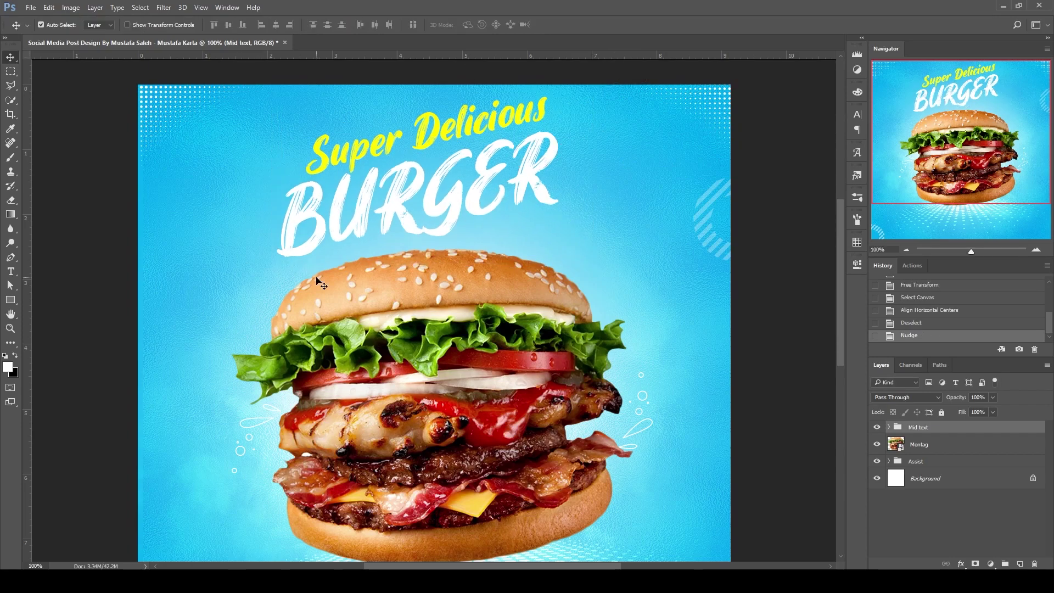
pyautogui.scroll(-3, 583, 242)
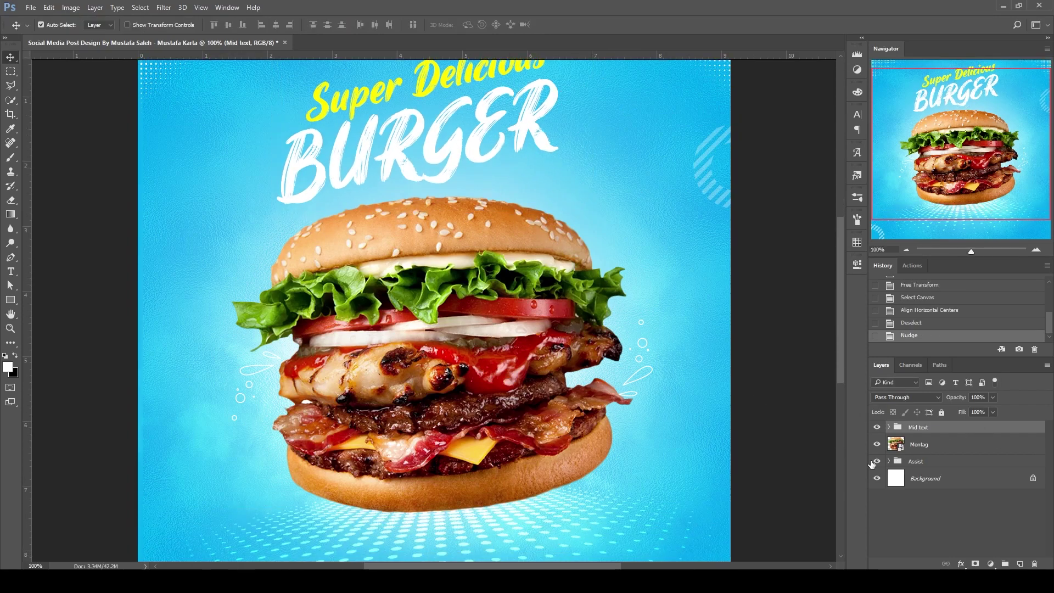
# Step: Expand the Assist and Heart groups and make the floating red hearts visible
pyautogui.click(890, 461)
pyautogui.scroll(-6, 712, 410)
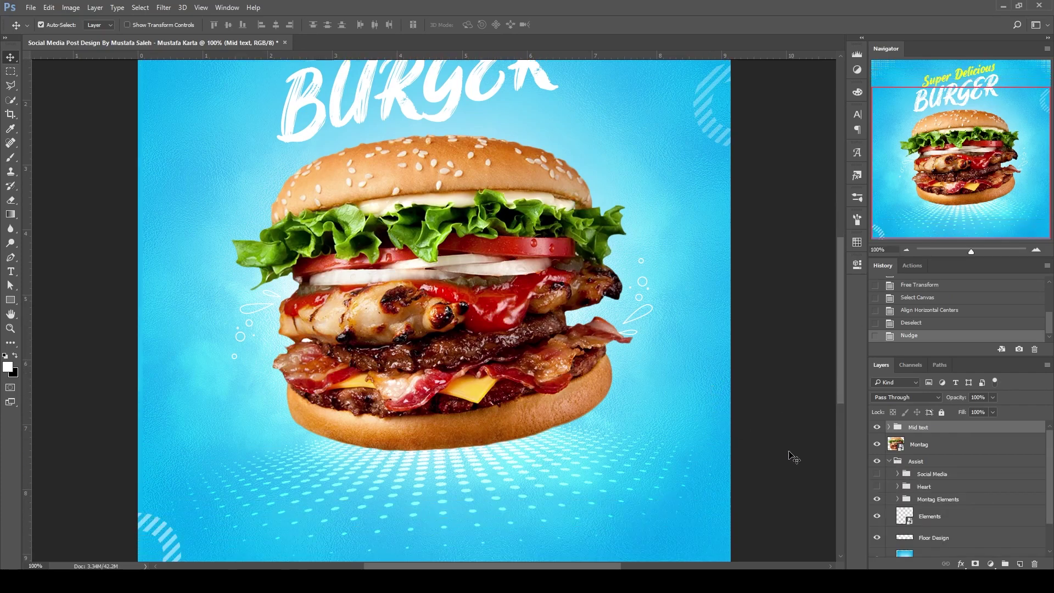
pyautogui.scroll(2, 883, 494)
pyautogui.click(916, 483)
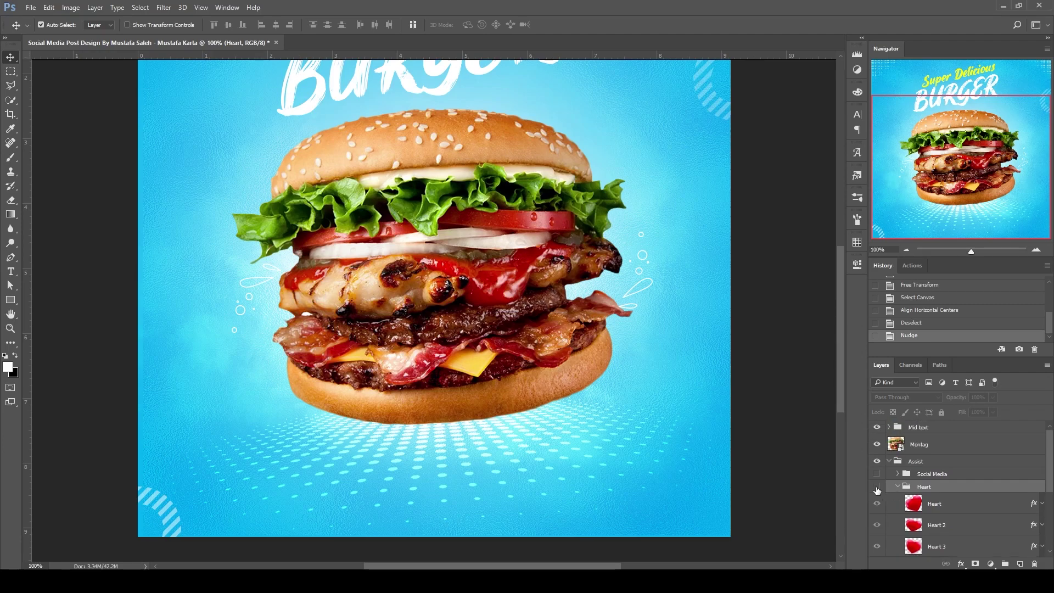
pyautogui.click(876, 487)
pyautogui.scroll(2, 592, 350)
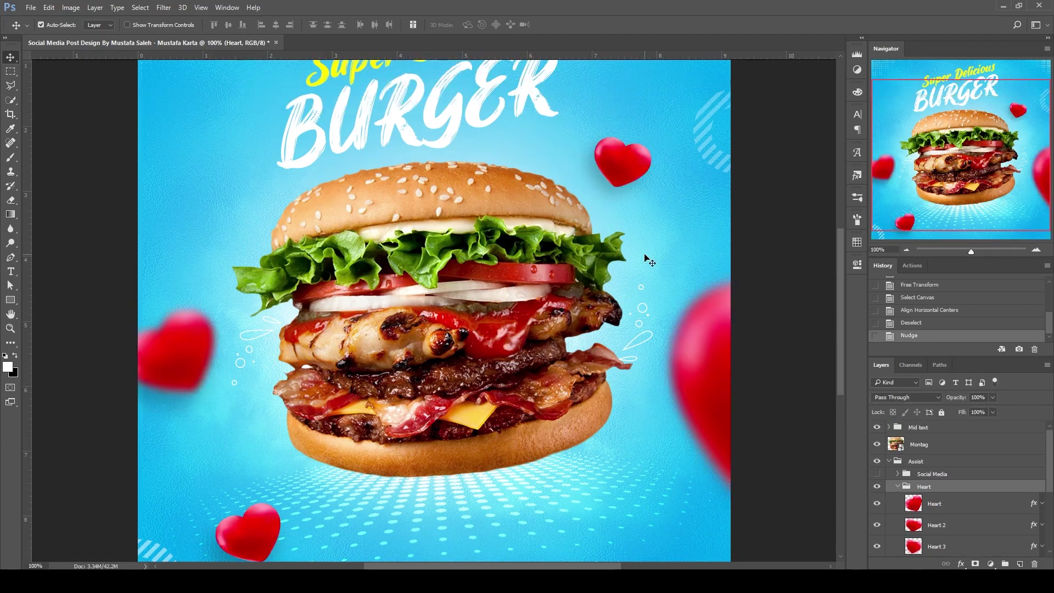
# Step: Try moving the bottom-left heart, then cancel the transform
pyautogui.click(926, 501)
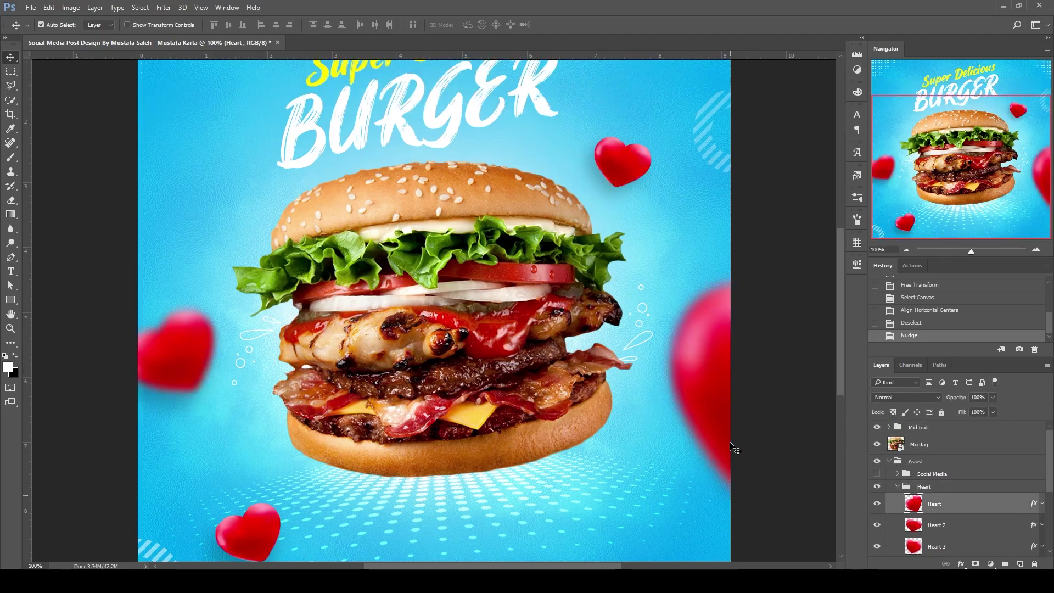
pyautogui.hotkey('ctrl', 't')
pyautogui.scroll(-2, 721, 381)
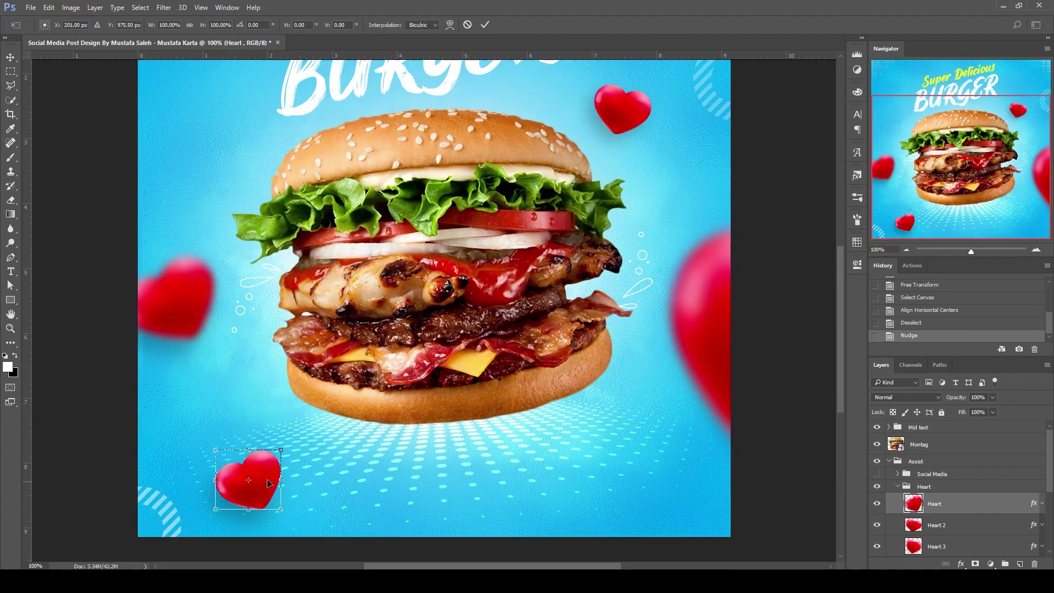
pyautogui.moveTo(269, 472)
pyautogui.mouseDown()
pyautogui.moveTo(346, 411)
pyautogui.moveTo(267, 468)
pyautogui.mouseUp()
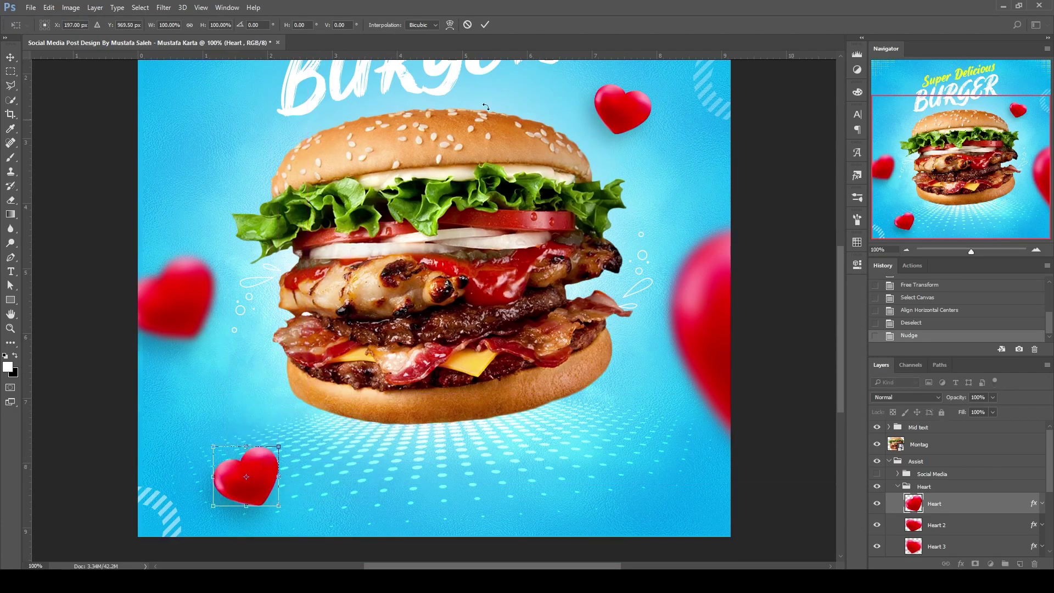
pyautogui.click(469, 25)
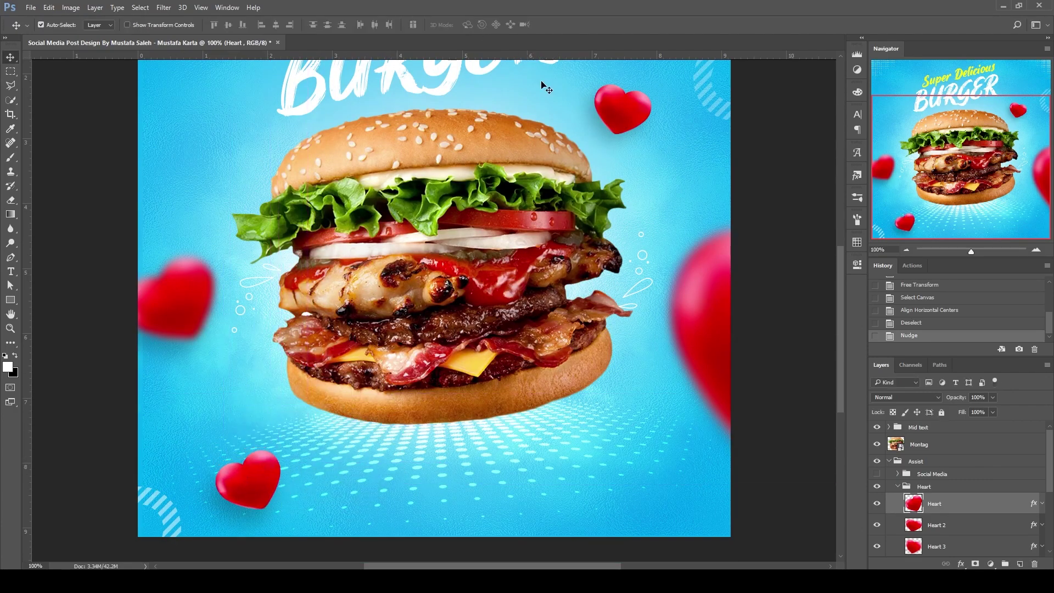
pyautogui.click(951, 450)
# Step: Move Heart 3 above the Montag layer and enlarge it over the burger
pyautogui.click(935, 525)
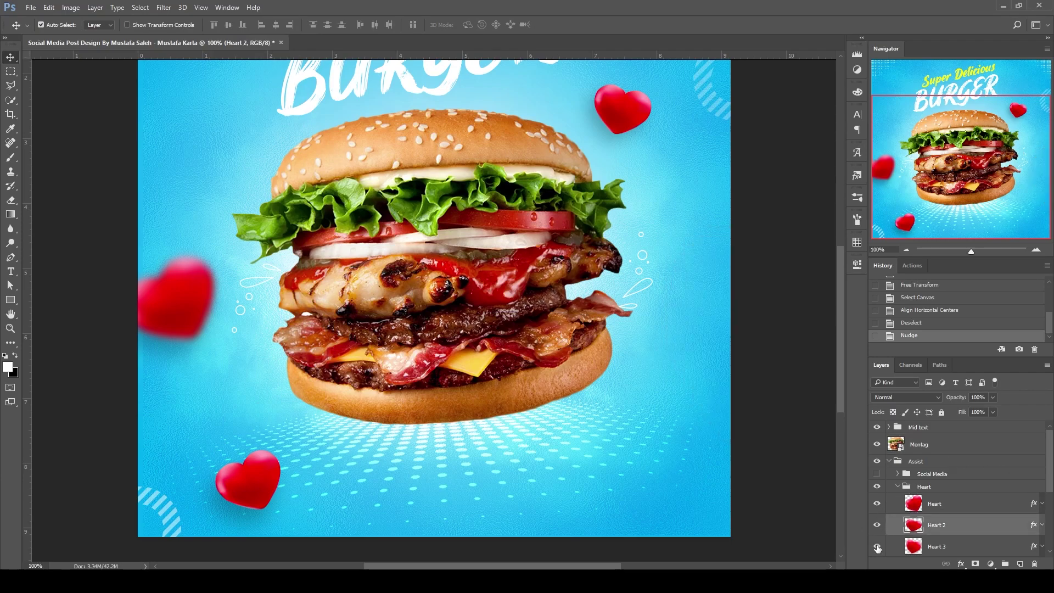
pyautogui.click(983, 546)
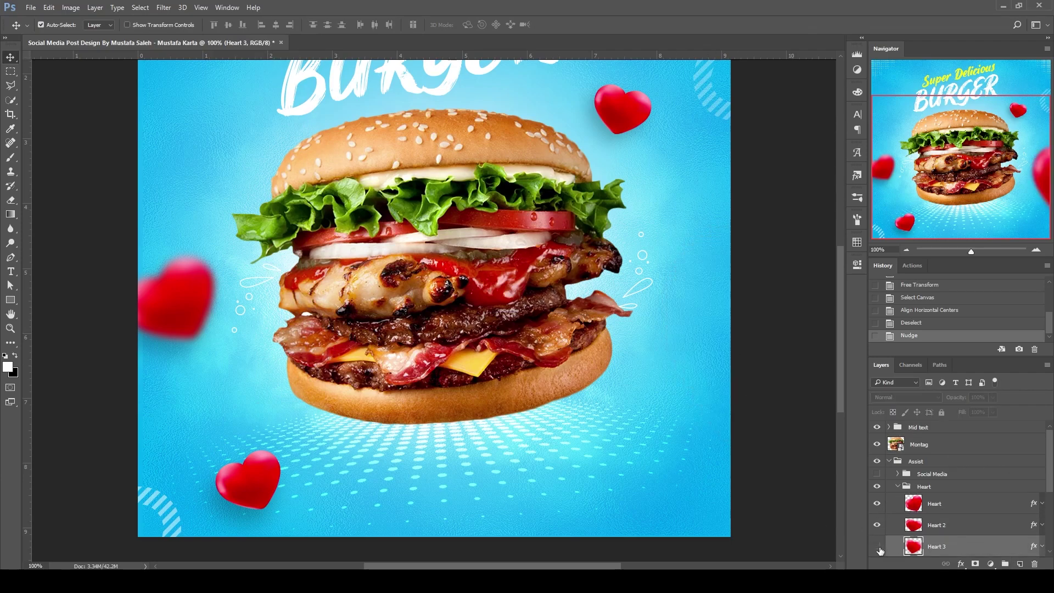
pyautogui.moveTo(978, 558); pyautogui.dragTo(950, 439)
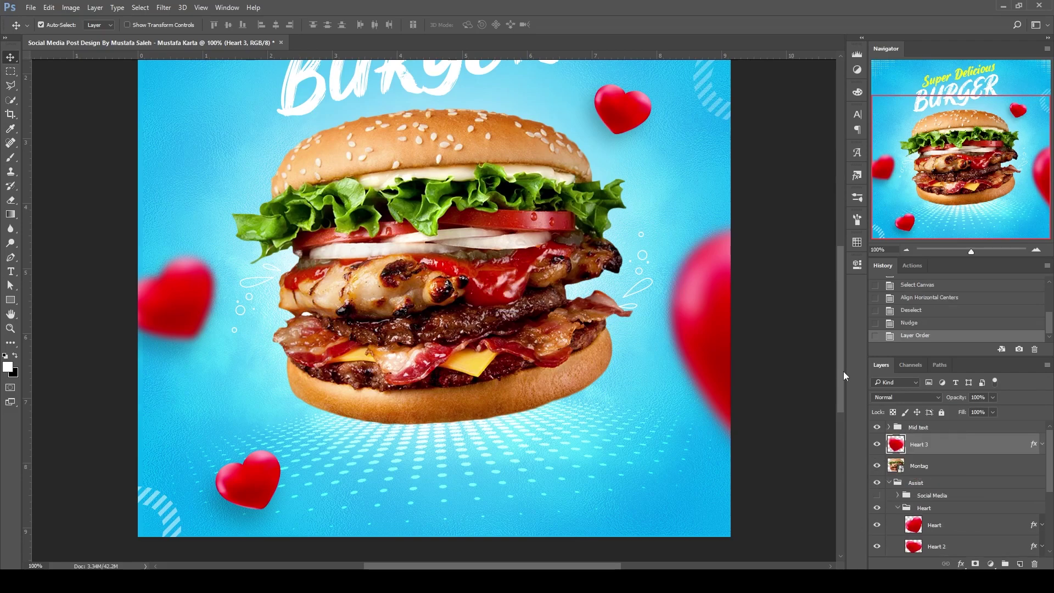
pyautogui.hotkey('ctrl', 't')
pyautogui.moveTo(744, 329); pyautogui.dragTo(640, 309)
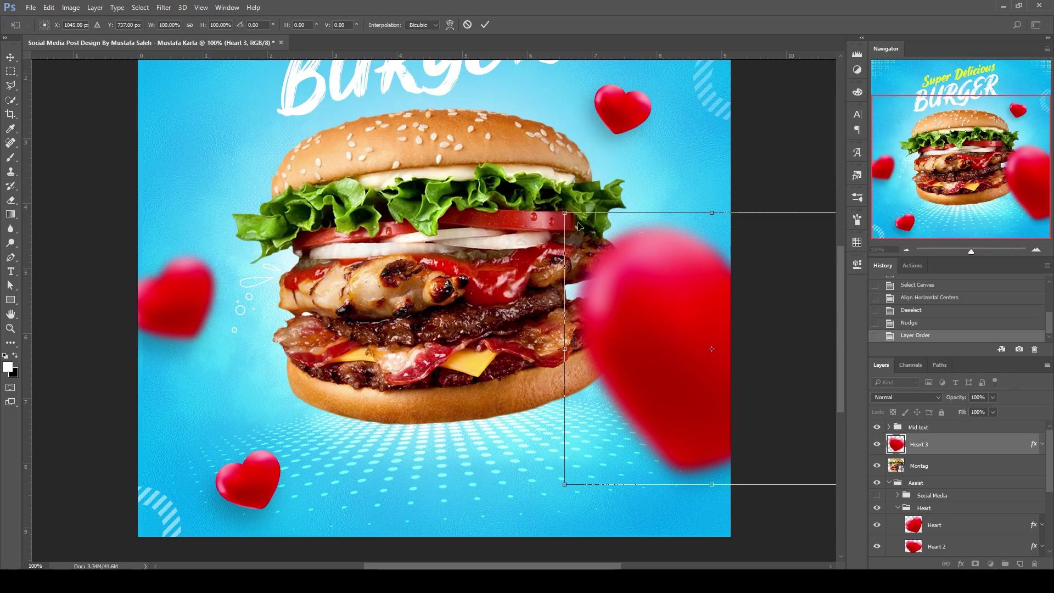
pyautogui.moveTo(564, 214); pyautogui.dragTo(682, 242)
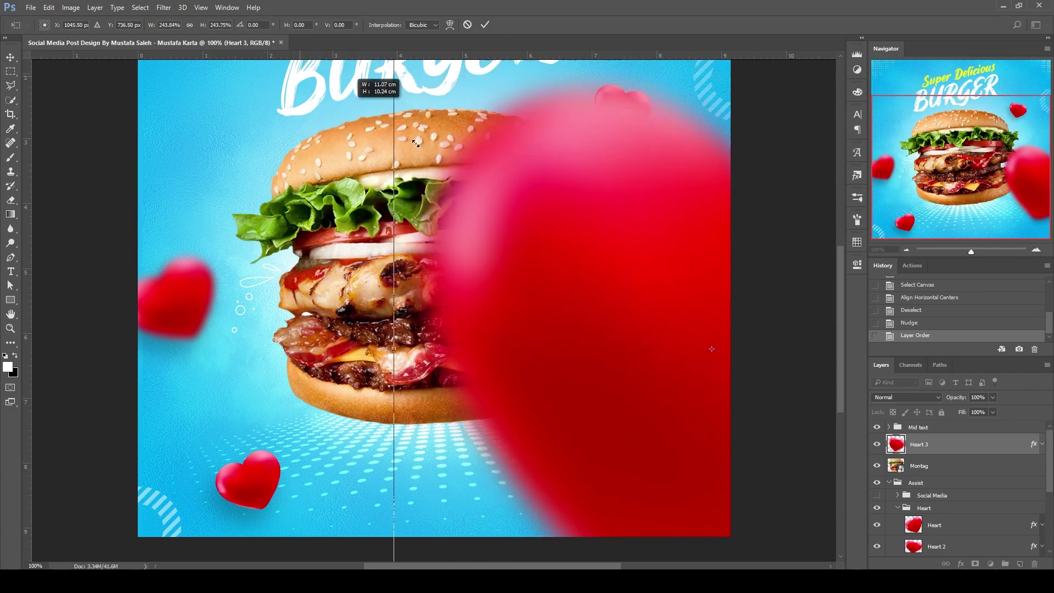
# Step: Undo Heart 3's resize and layer move, keeping it behind the burger
pyautogui.press('Escape')
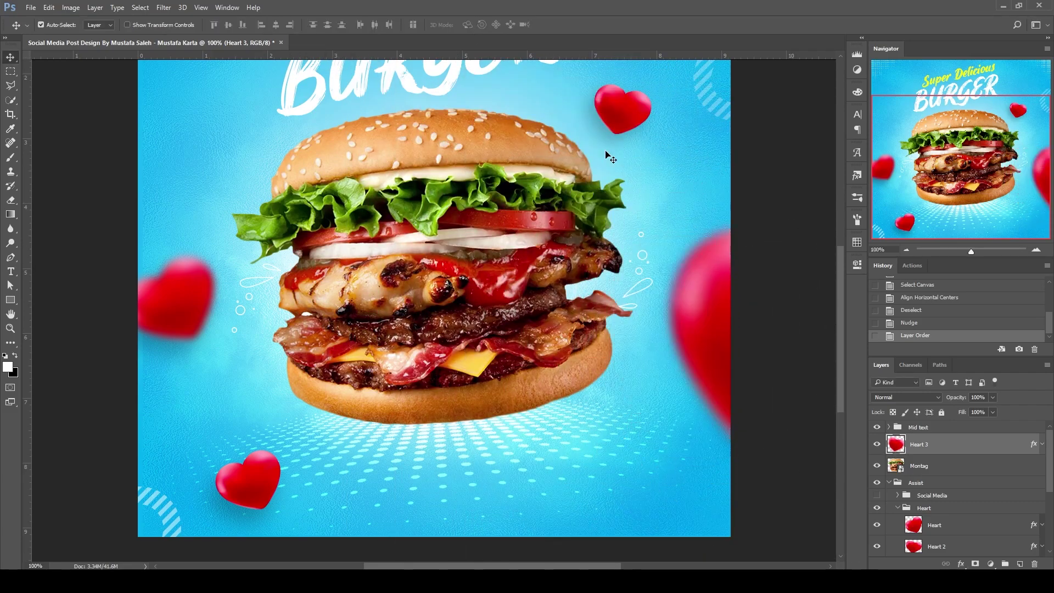
pyautogui.hotkey('ctrl', 'z')
pyautogui.scroll(3, 610, 158)
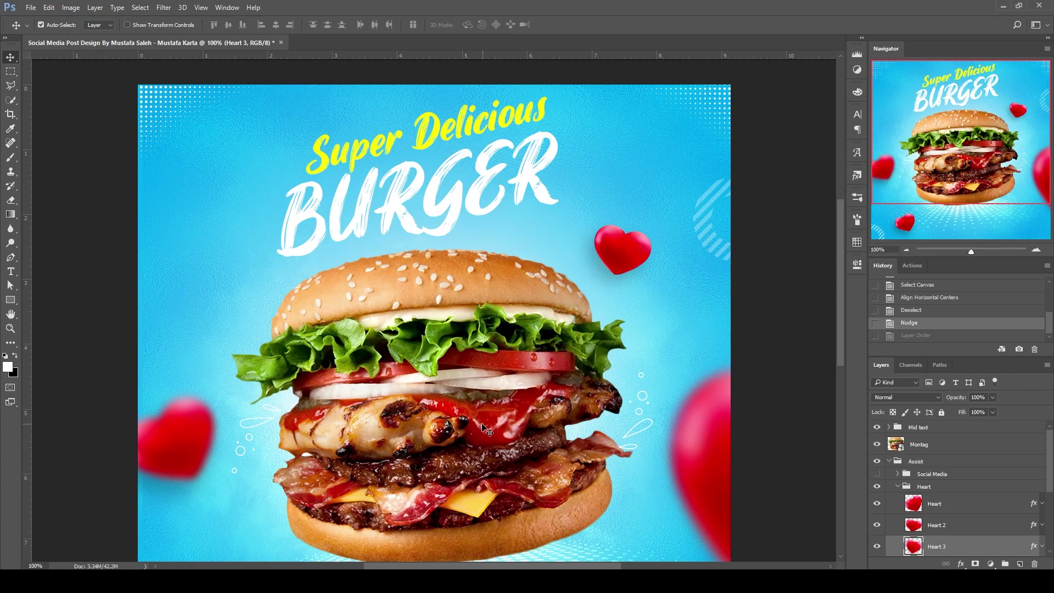
pyautogui.scroll(-2, 502, 472)
pyautogui.scroll(-3, 439, 481)
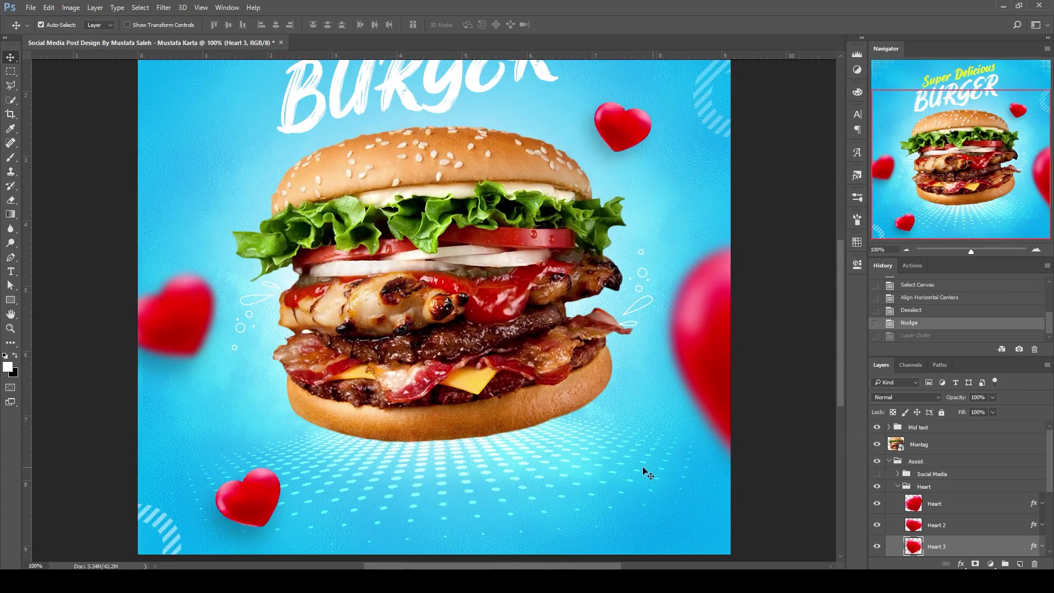
pyautogui.scroll(3, 672, 496)
pyautogui.scroll(7, 189, 404)
pyautogui.scroll(-1, 212, 388)
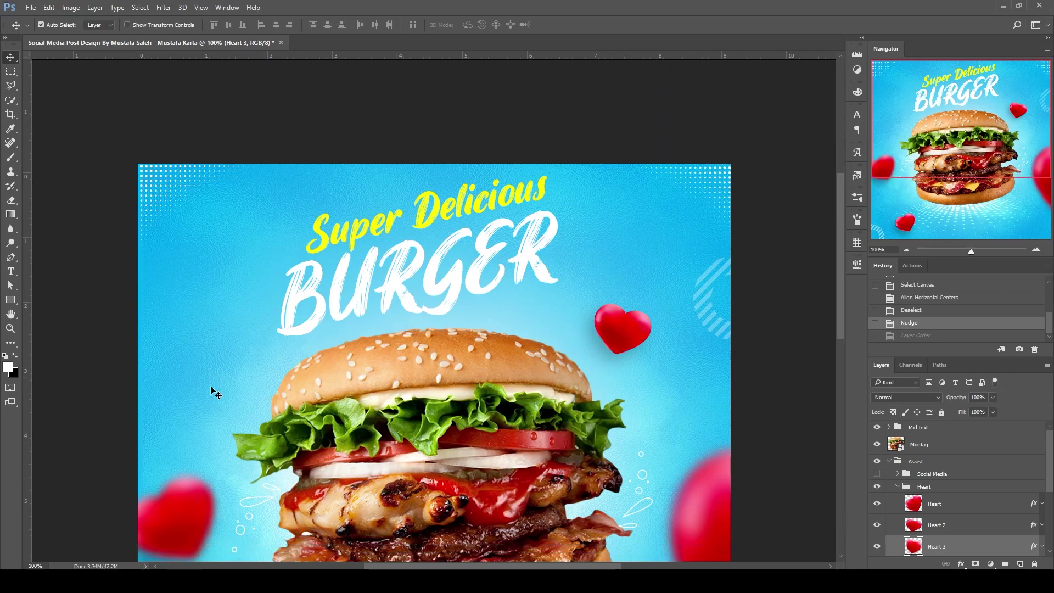
pyautogui.scroll(-1, 211, 388)
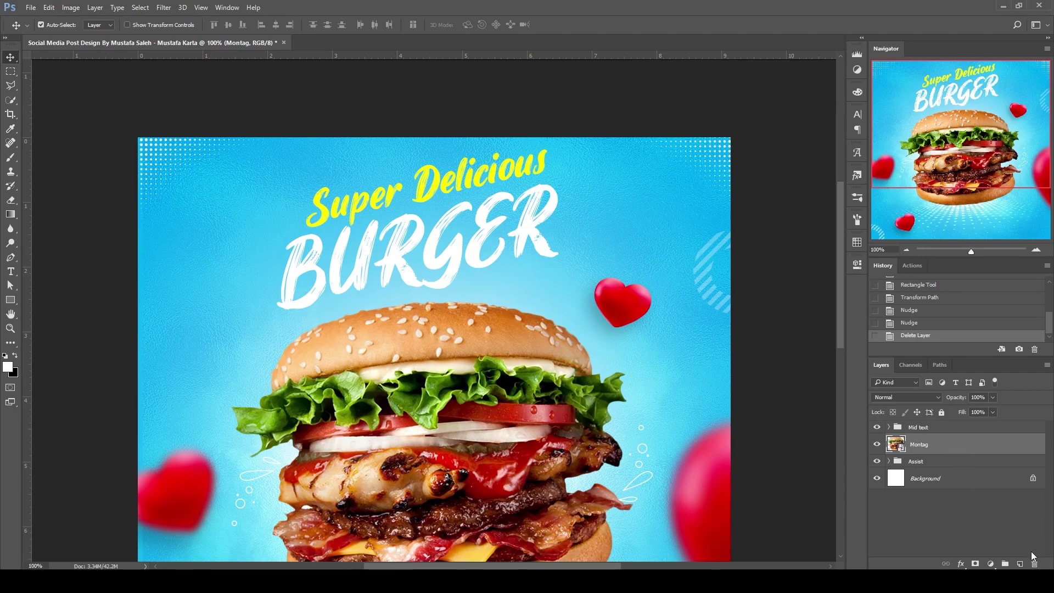
# Step: Create Layer 2 and paint white 35 px brush speed lines beside the BURGER title
pyautogui.click(1019, 563)
pyautogui.scroll(1, 434, 351)
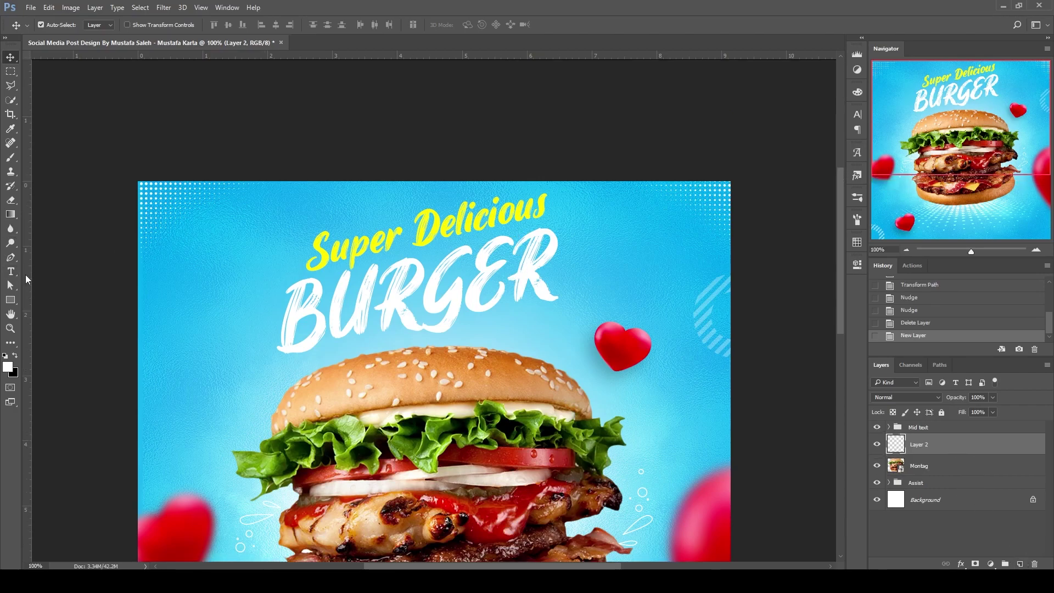
pyautogui.click(11, 271)
pyautogui.click(11, 158)
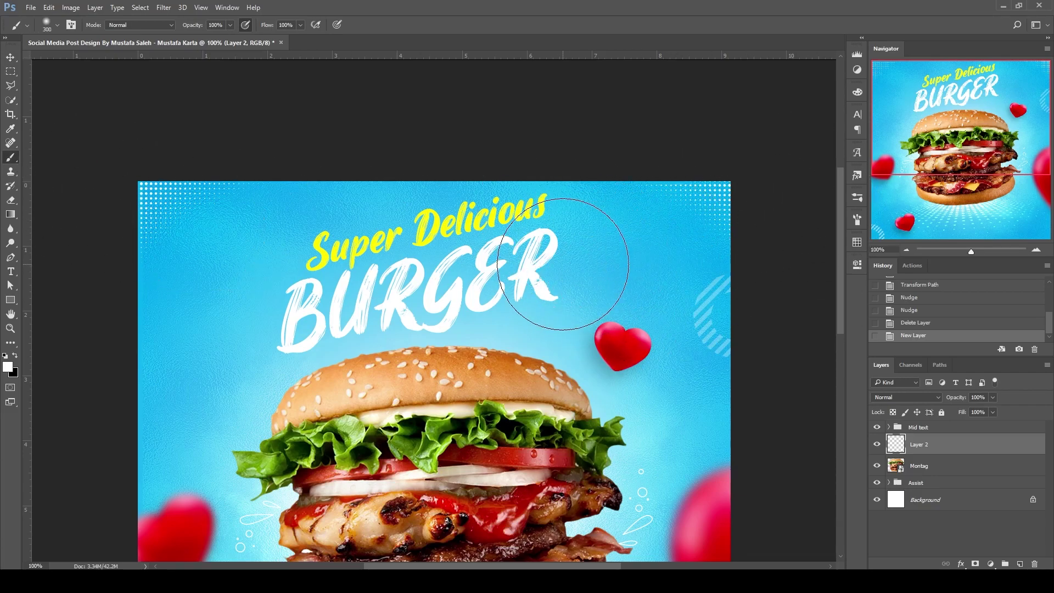
pyautogui.press('[')
pyautogui.press('[')
pyautogui.press('[')
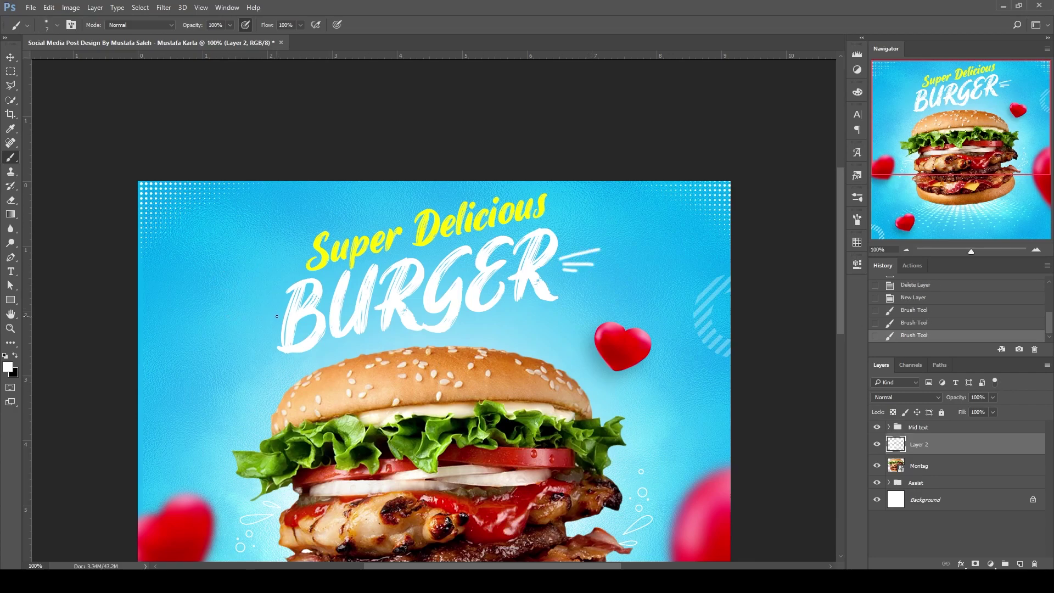
pyautogui.moveTo(270, 314)
pyautogui.mouseDown()
pyautogui.moveTo(235, 332)
pyautogui.moveTo(271, 306)
pyautogui.mouseUp()
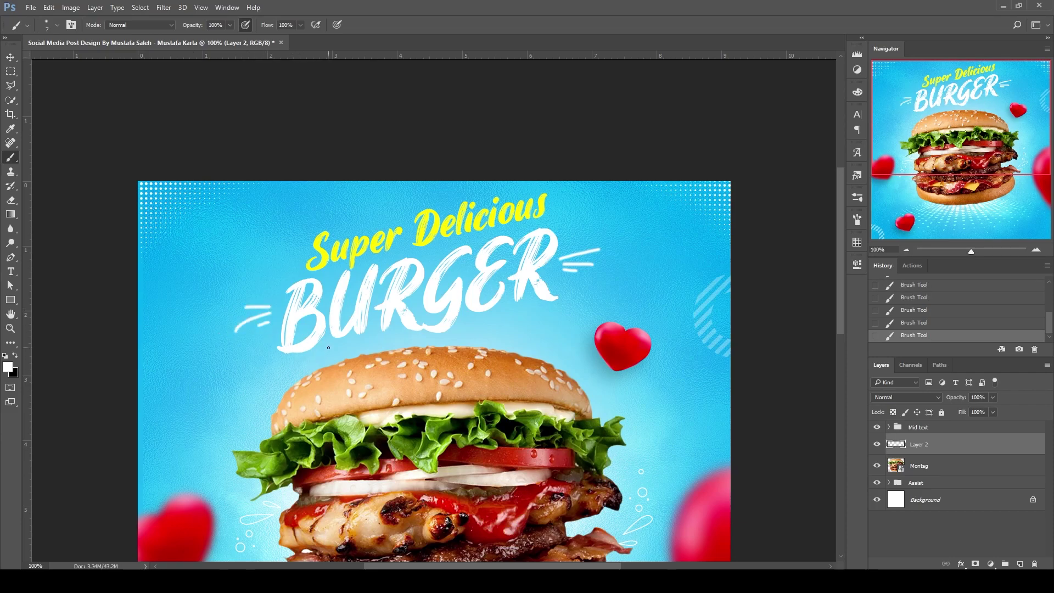
pyautogui.scroll(2, 329, 347)
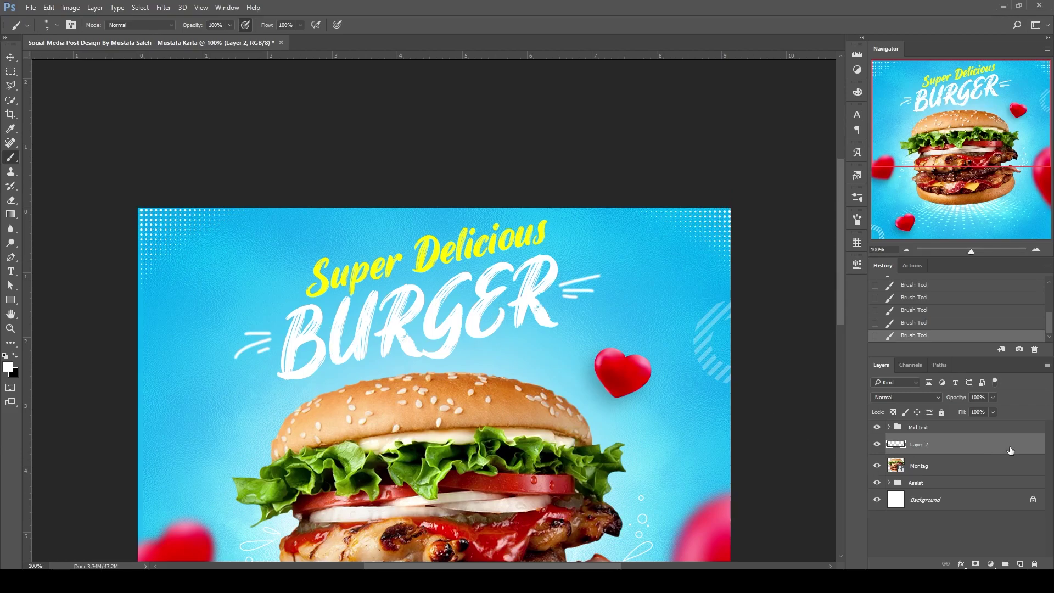
pyautogui.doubleClick(955, 444)
pyautogui.moveTo(483, 107); pyautogui.dragTo(774, 188)
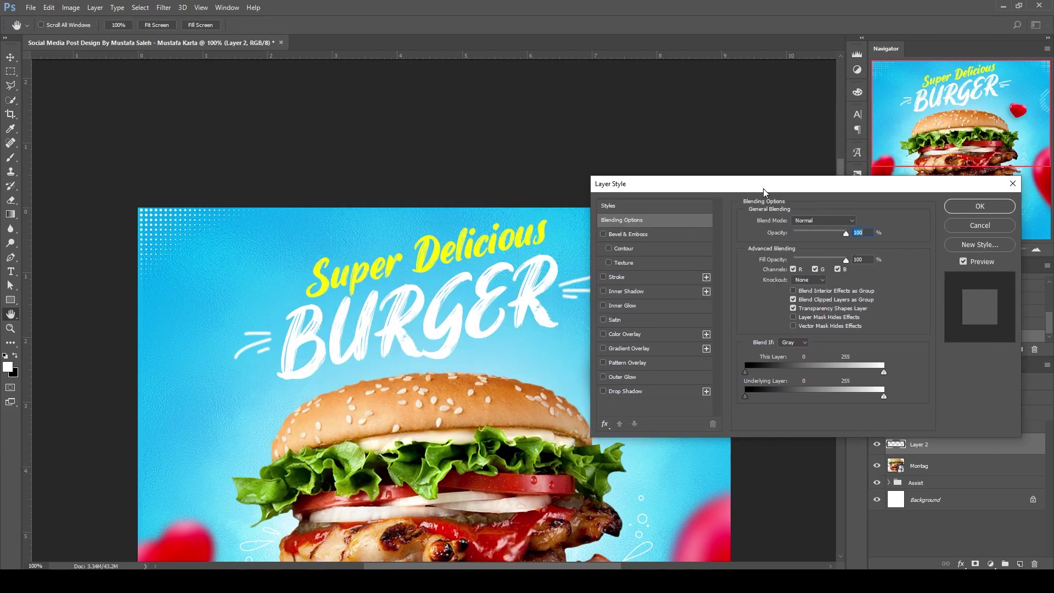
pyautogui.click(635, 339)
pyautogui.moveTo(659, 188)
pyautogui.mouseDown()
pyautogui.moveTo(730, 249)
pyautogui.moveTo(712, 257)
pyautogui.mouseUp()
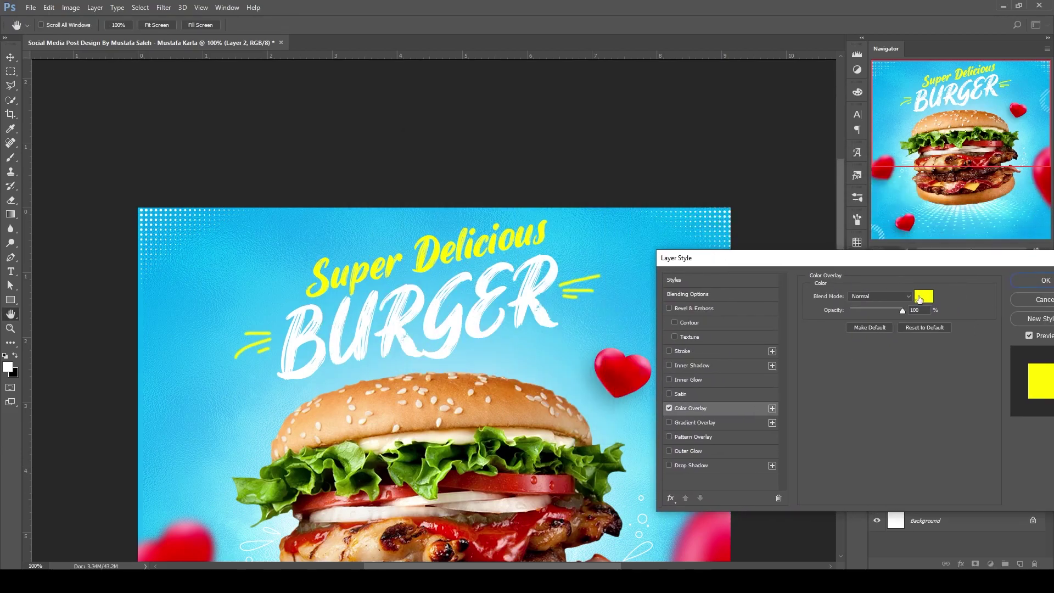
pyautogui.click(924, 297)
pyautogui.click(619, 372)
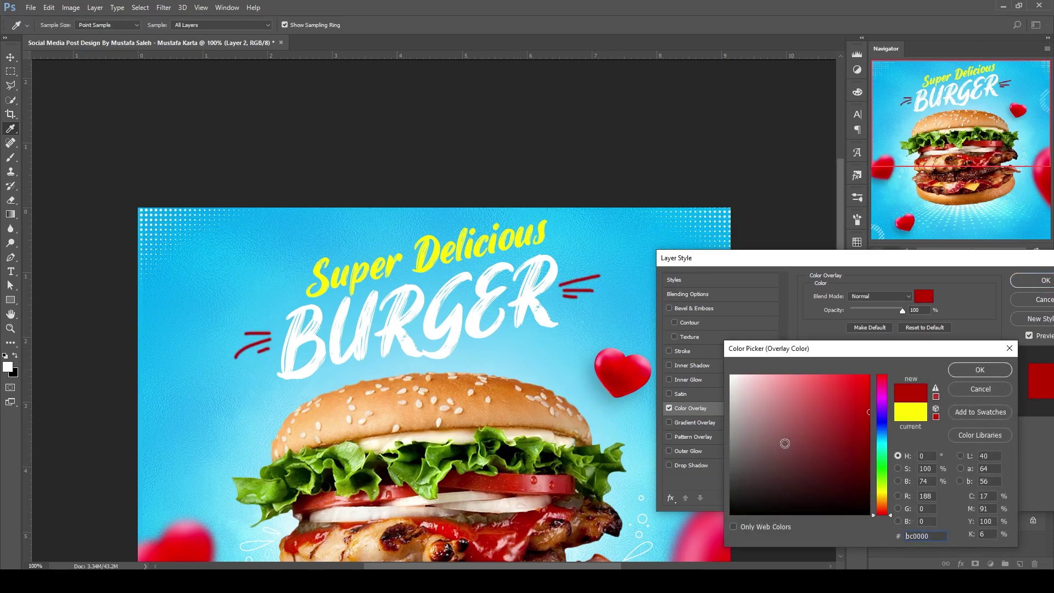
pyautogui.click(542, 535)
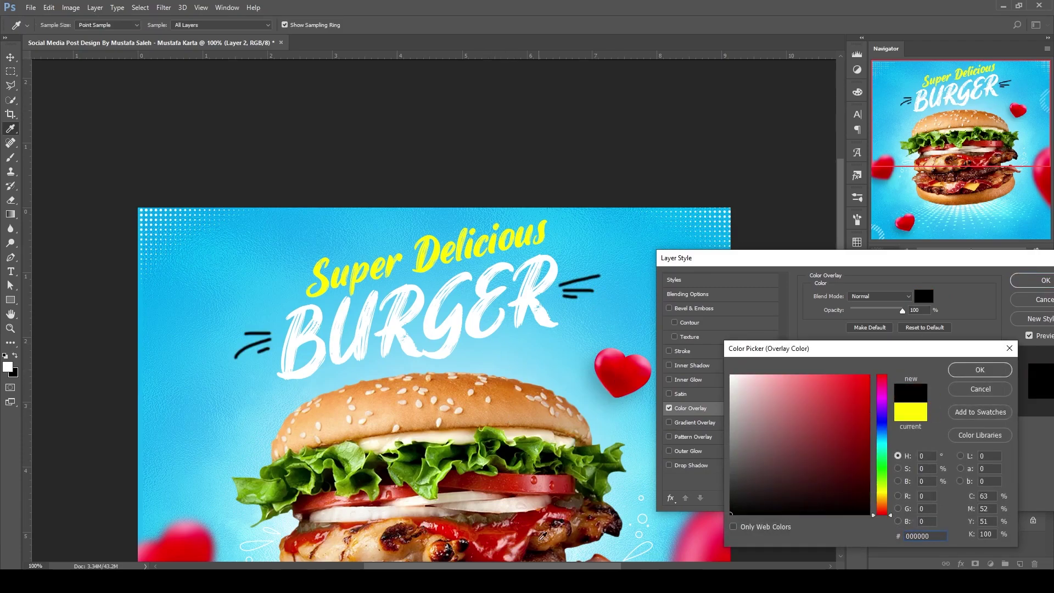
pyautogui.click(438, 247)
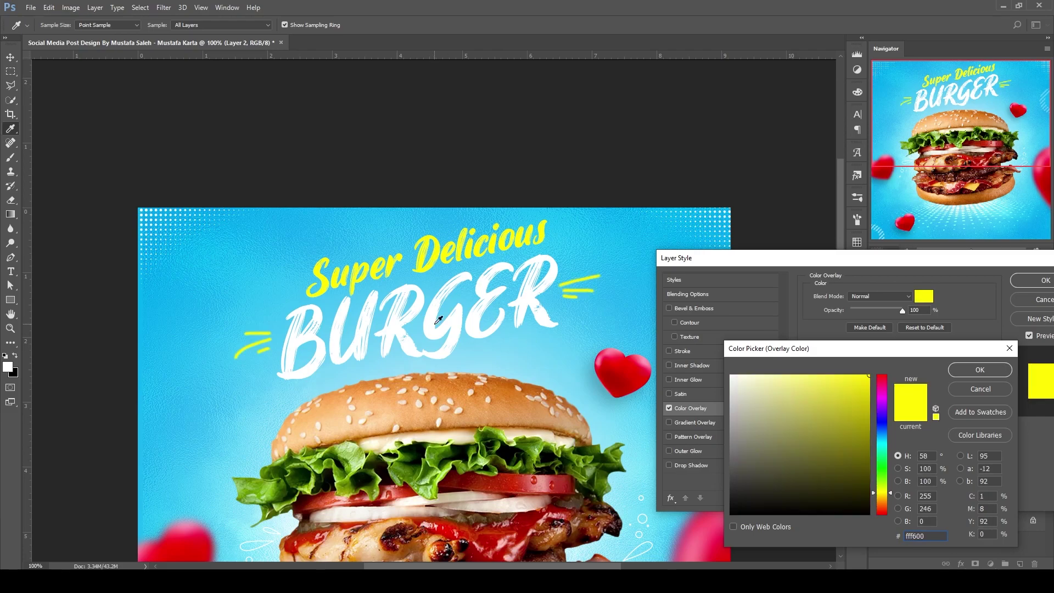
pyautogui.moveTo(881, 508); pyautogui.dragTo(884, 463)
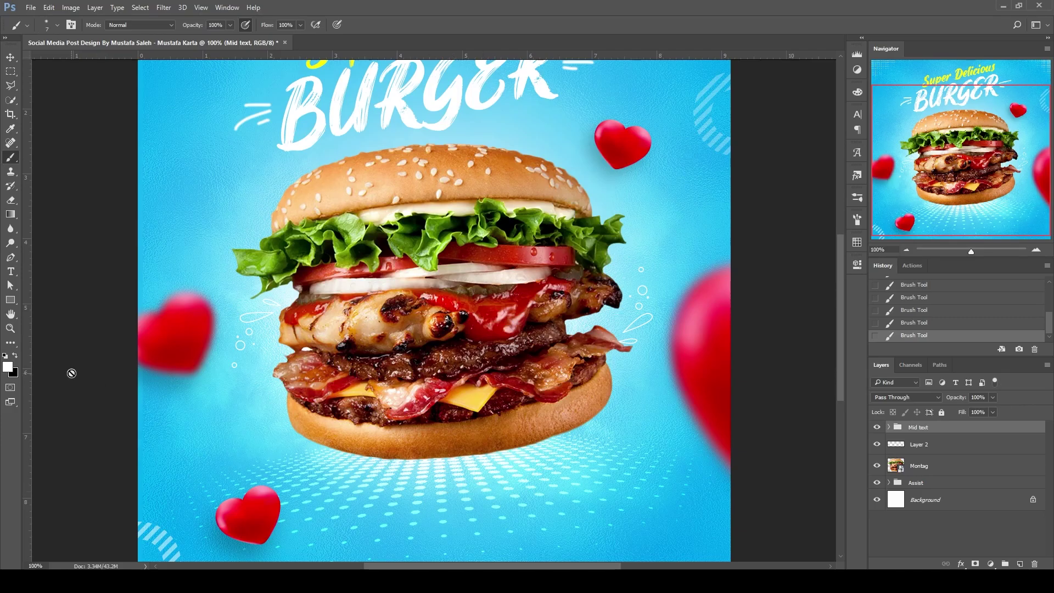
pyautogui.click(11, 300)
# Step: Add the uppercase 'ORDER NOW' text above the white box
pyautogui.scroll(-2, 631, 505)
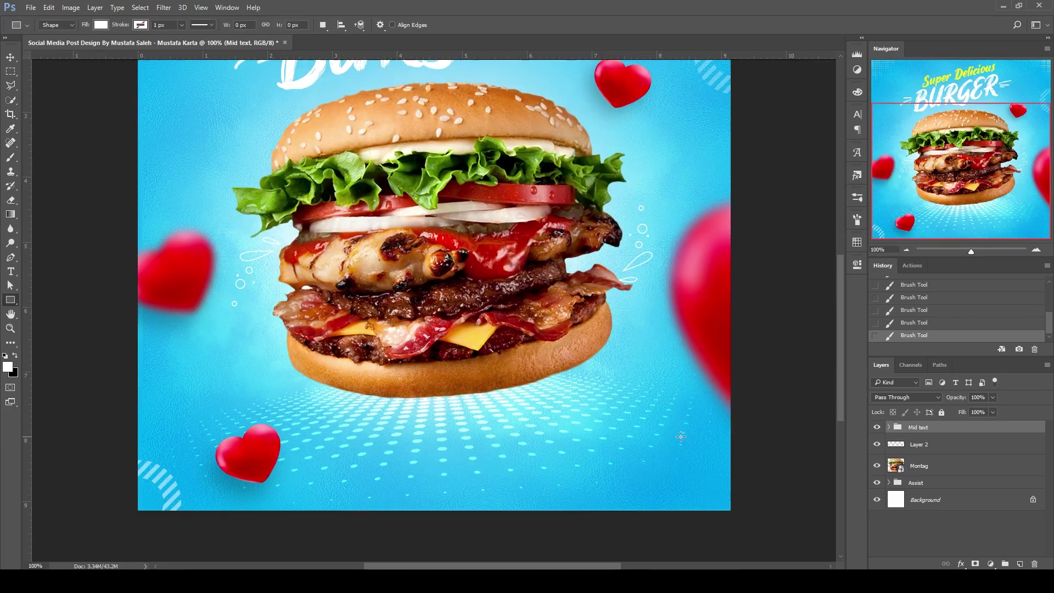
pyautogui.moveTo(696, 443); pyautogui.dragTo(492, 486)
pyautogui.click(857, 266)
pyautogui.click(11, 271)
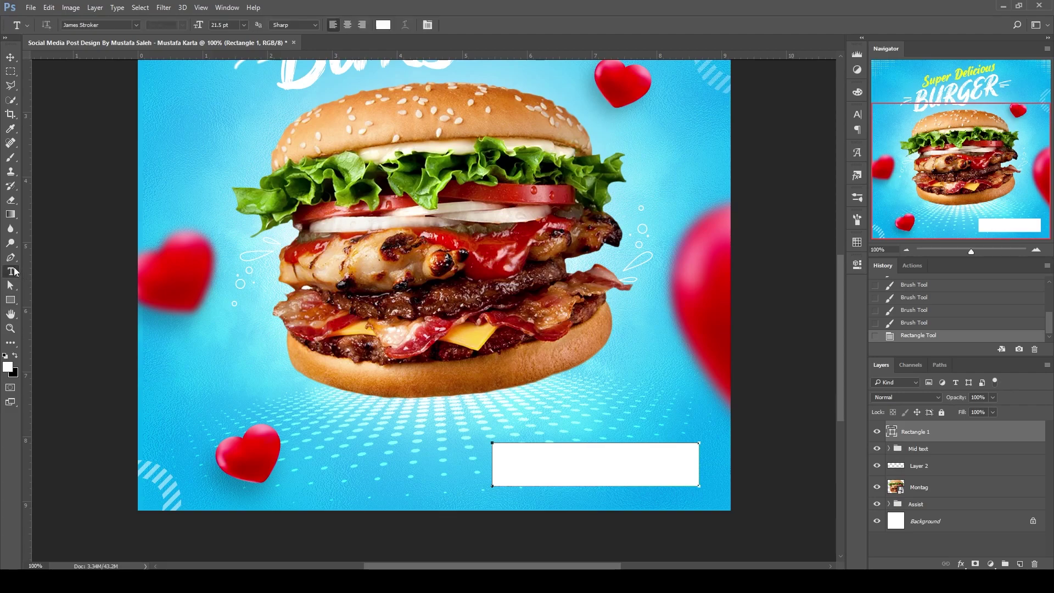
pyautogui.click(568, 393)
pyautogui.write('order')
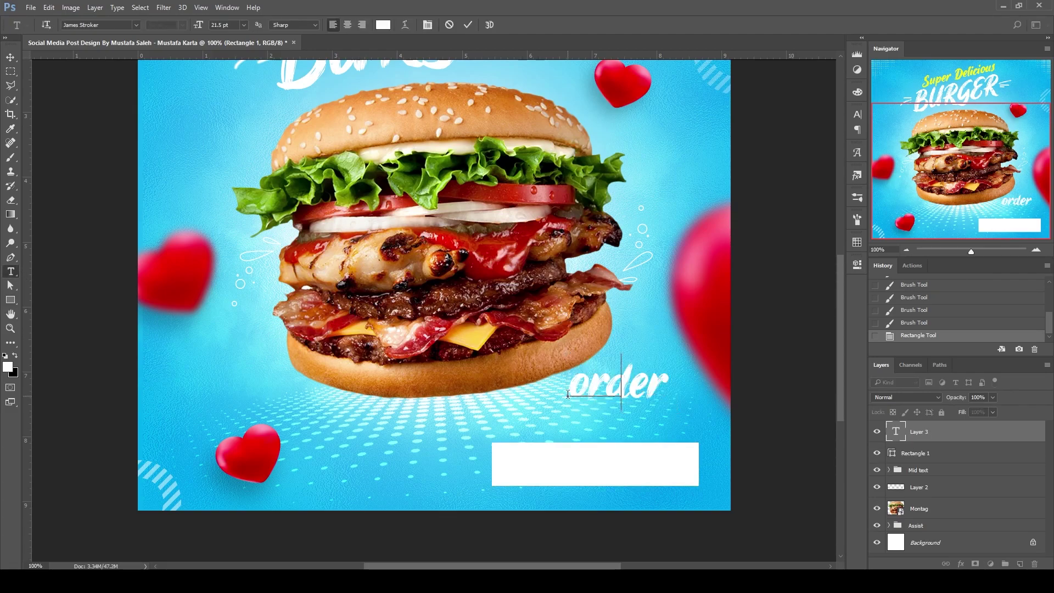
pyautogui.hotkey('ctrl', 'shift', 'k')
pyautogui.write('now')
pyautogui.hotkey('ctrl', 'a')
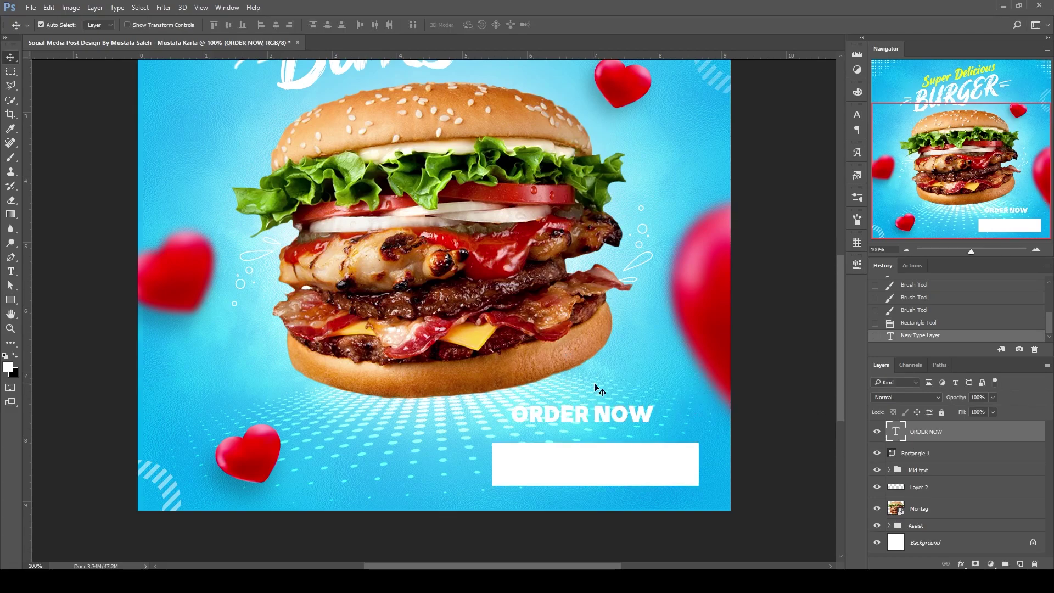
# Step: Remove Rectangle 1's white fill and give it a cyan outline
pyautogui.click(926, 455)
pyautogui.click(858, 265)
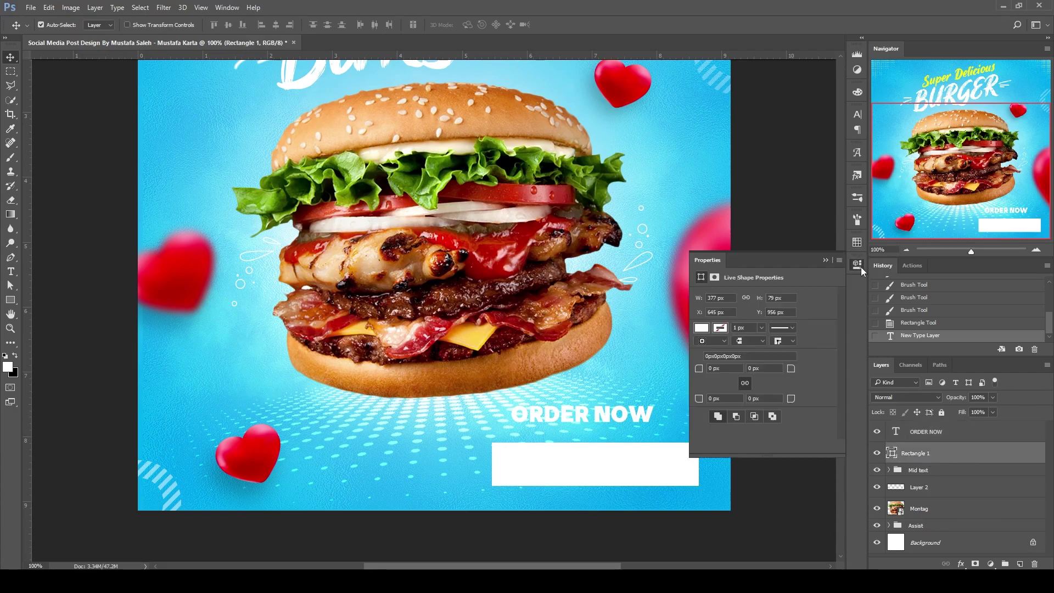
pyautogui.click(702, 328)
pyautogui.click(708, 349)
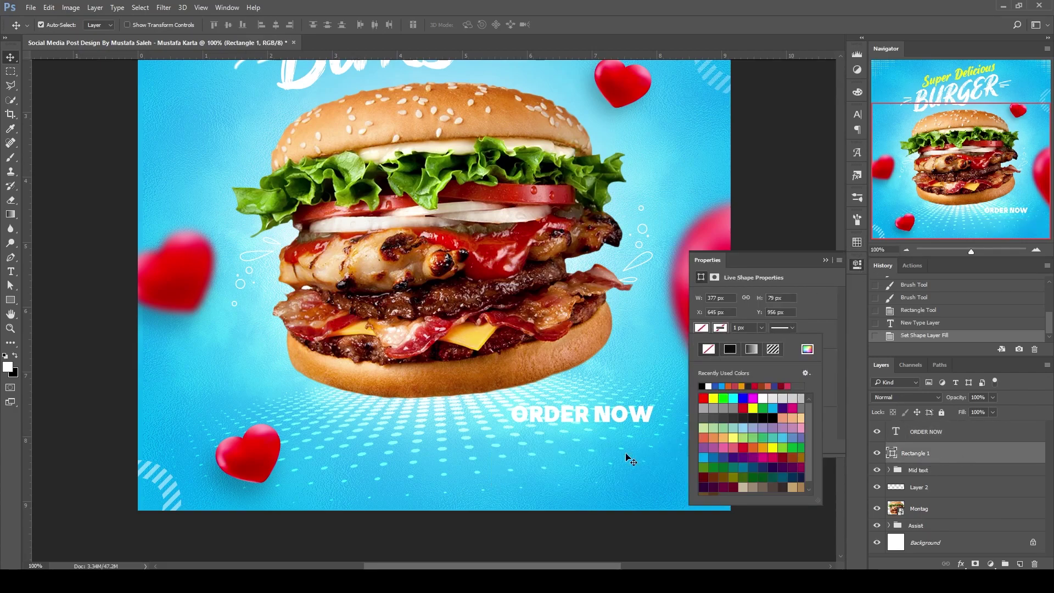
pyautogui.click(720, 327)
pyautogui.click(709, 386)
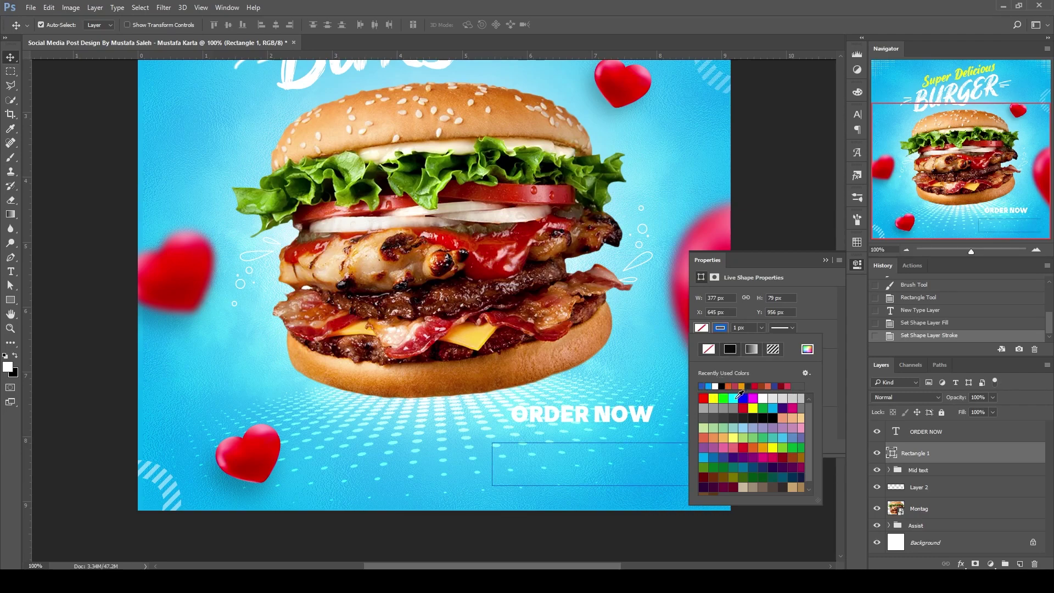
pyautogui.click(734, 398)
pyautogui.click(796, 295)
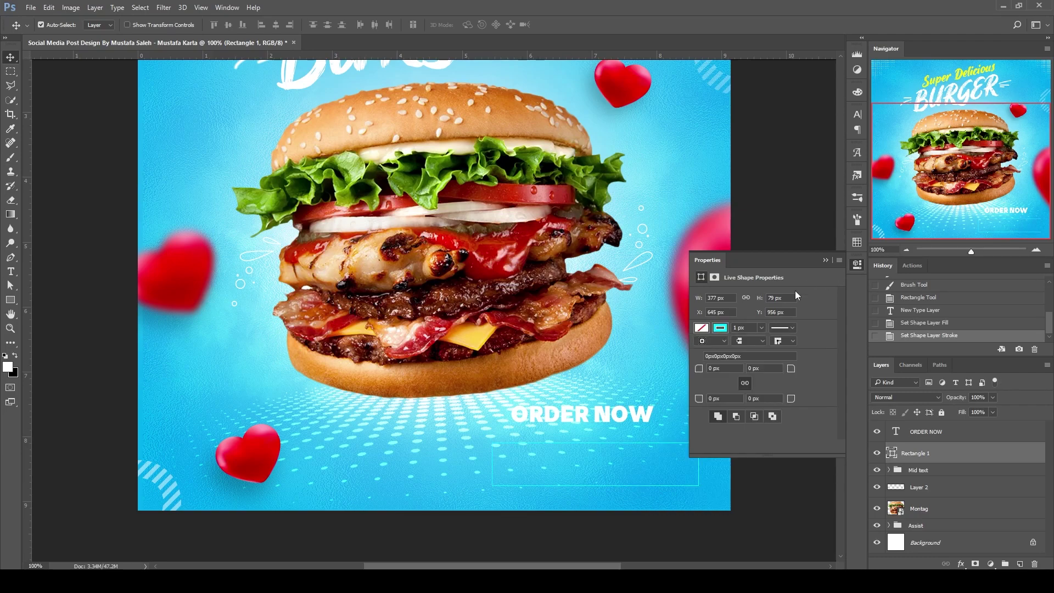
# Step: Set the rectangle outline to 10 px with a 39.5 px corner radius
pyautogui.click(750, 328)
pyautogui.write('10')
pyautogui.press('Return')
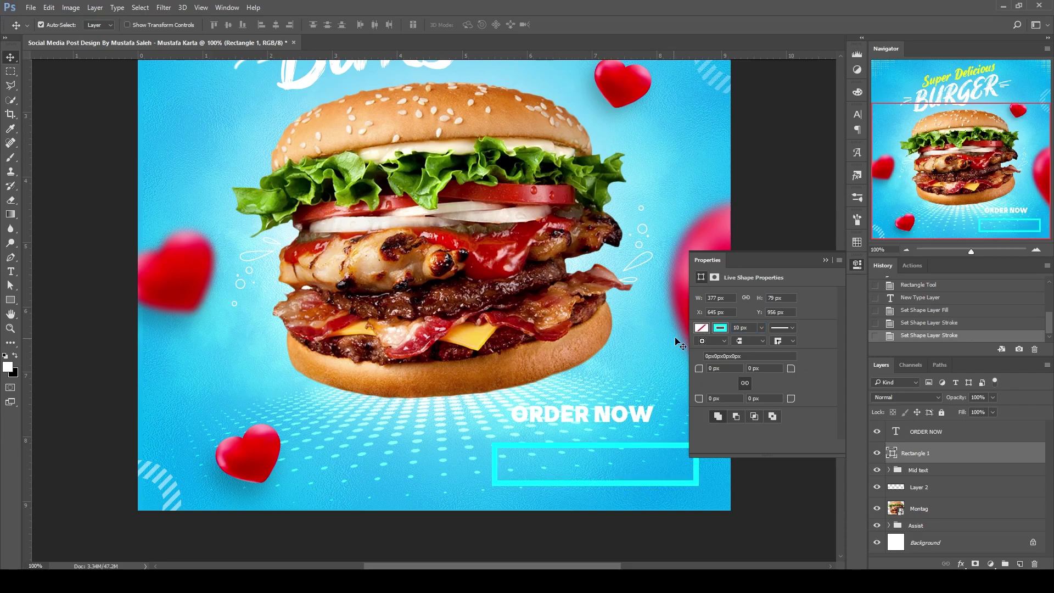
pyautogui.click(714, 368)
pyautogui.write('39.5')
pyautogui.press('Return')
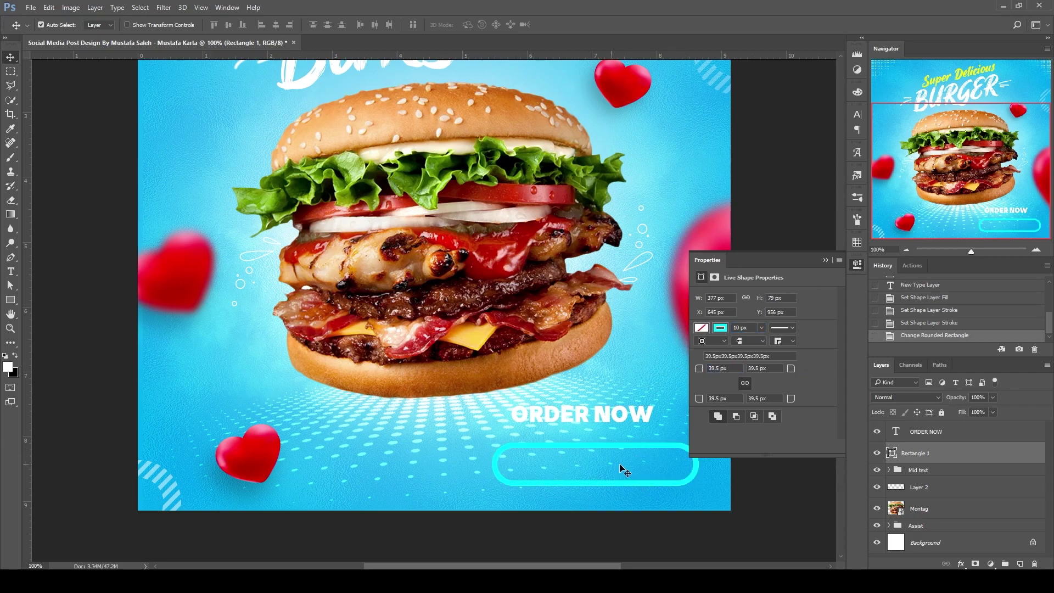
pyautogui.click(862, 268)
# Step: Centre the ORDER NOW text and the rounded outline together on the canvas
pyautogui.keyDown('shift'); pyautogui.click(925, 431); pyautogui.keyUp('shift')
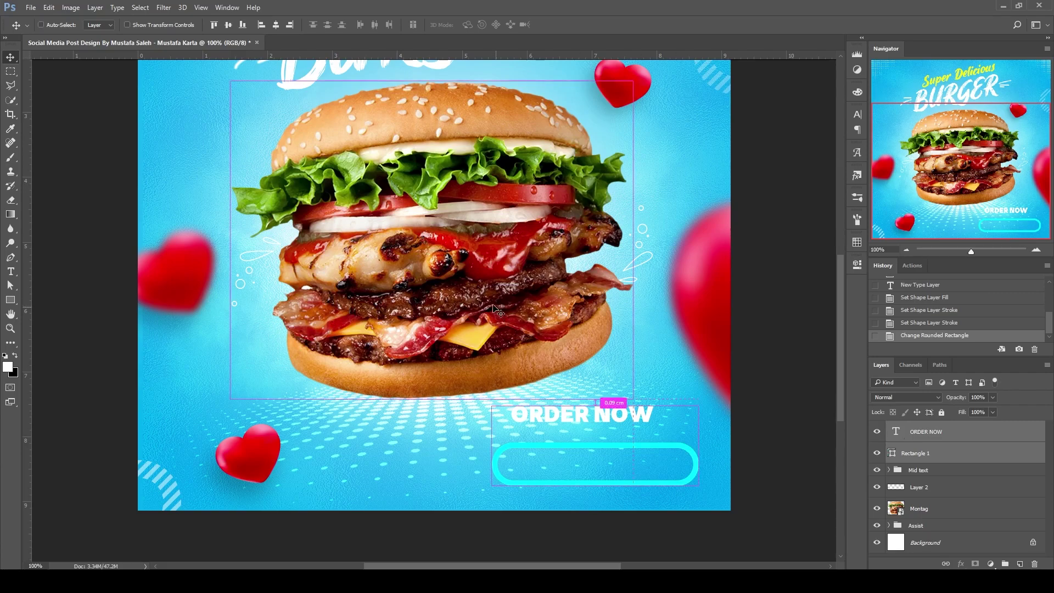
pyautogui.hotkey('ctrl', 'a')
pyautogui.click(228, 24)
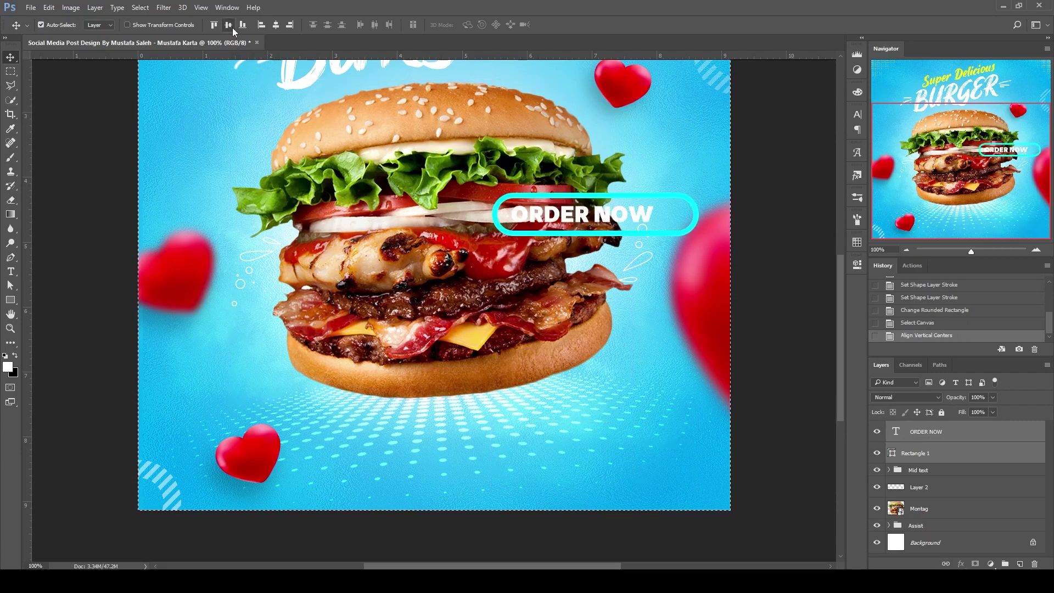
pyautogui.click(276, 24)
pyautogui.hotkey('ctrl', 'd')
# Step: Shrink the button to about 82% and move it to the bottom-right corner
pyautogui.hotkey('ctrl', 't')
pyautogui.moveTo(501, 225)
pyautogui.mouseDown()
pyautogui.moveTo(672, 462)
pyautogui.moveTo(658, 463)
pyautogui.mouseUp()
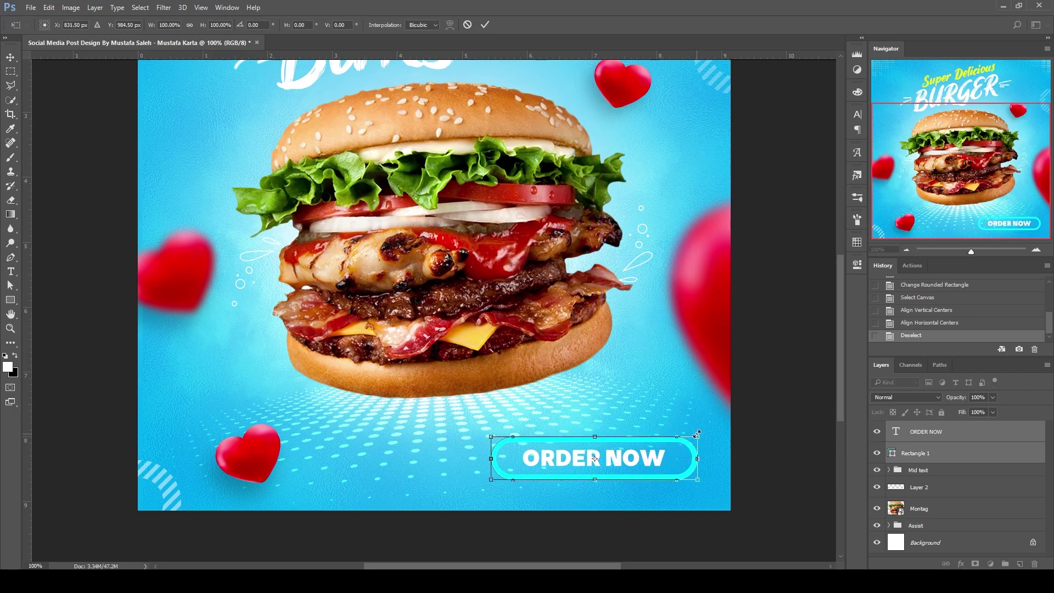
pyautogui.moveTo(697, 433)
pyautogui.mouseDown()
pyautogui.moveTo(483, 457)
pyautogui.moveTo(674, 459)
pyautogui.mouseUp()
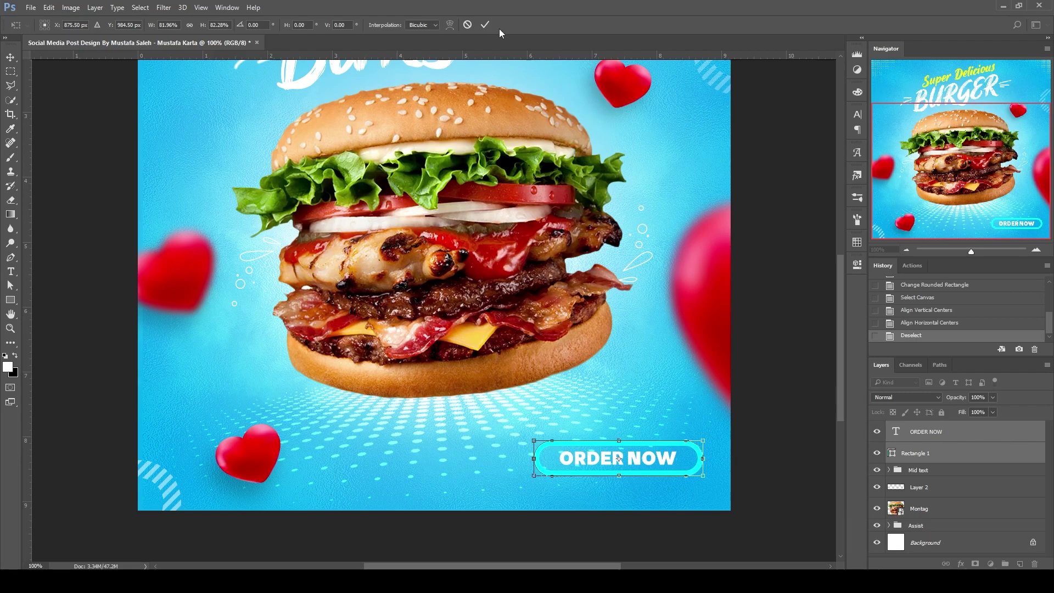
pyautogui.click(484, 25)
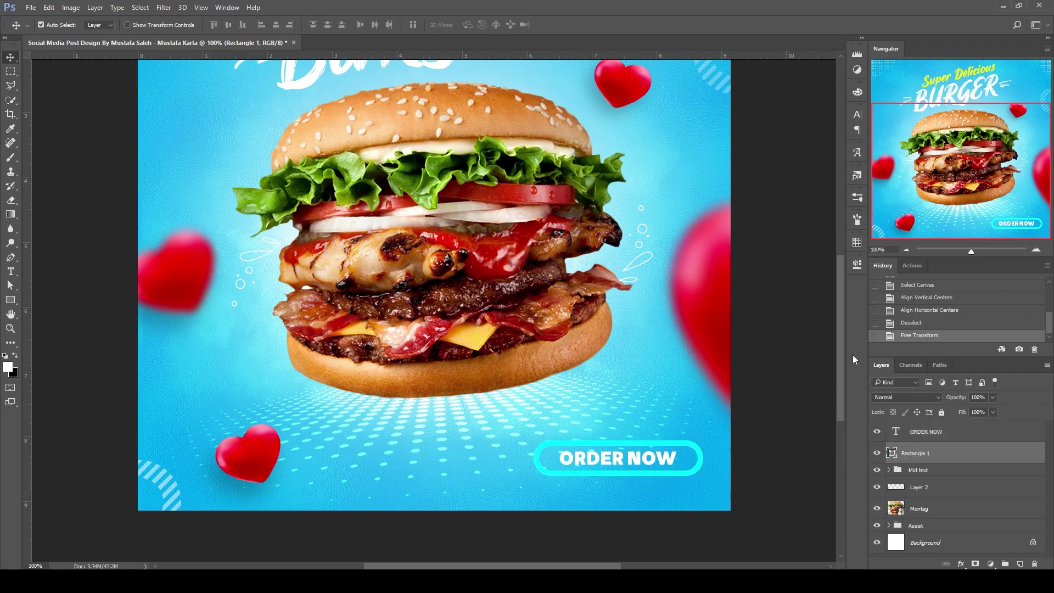
# Step: Set the button's outline and fill colours to dark blue
pyautogui.click(857, 264)
pyautogui.click(720, 327)
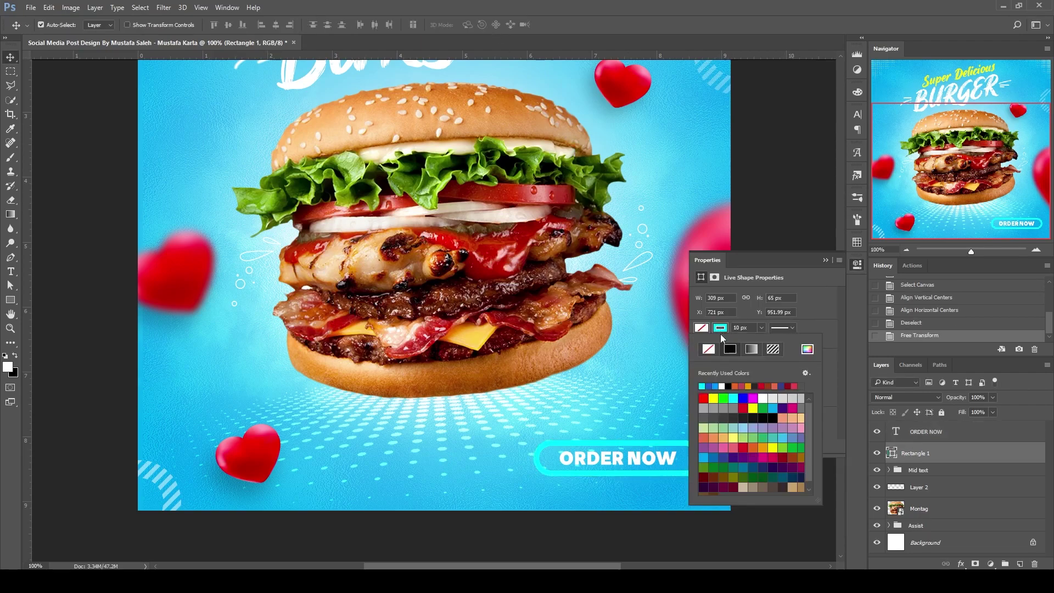
pyautogui.click(714, 385)
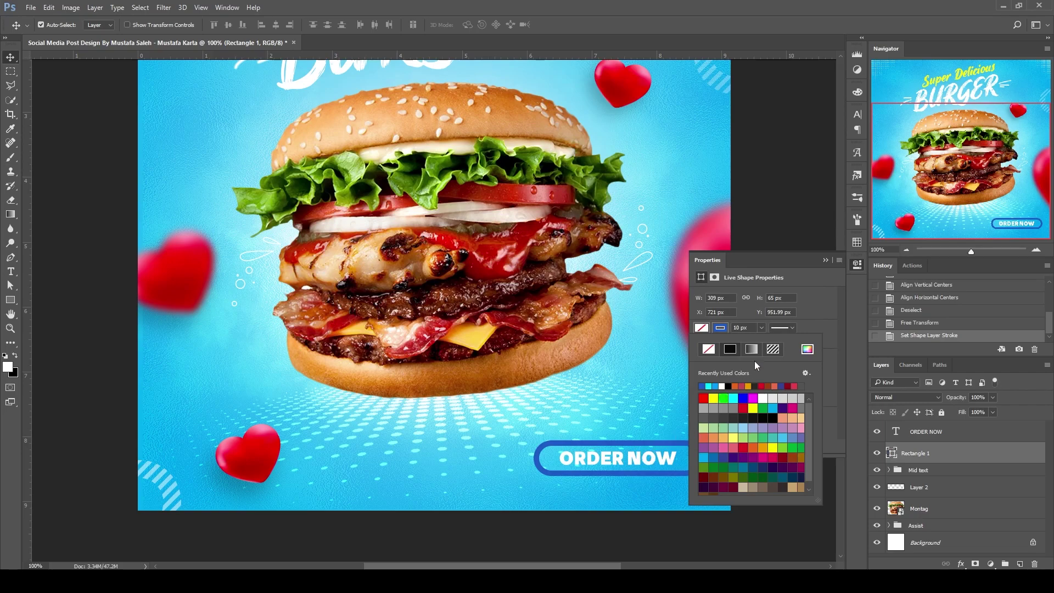
pyautogui.click(700, 327)
pyautogui.click(701, 386)
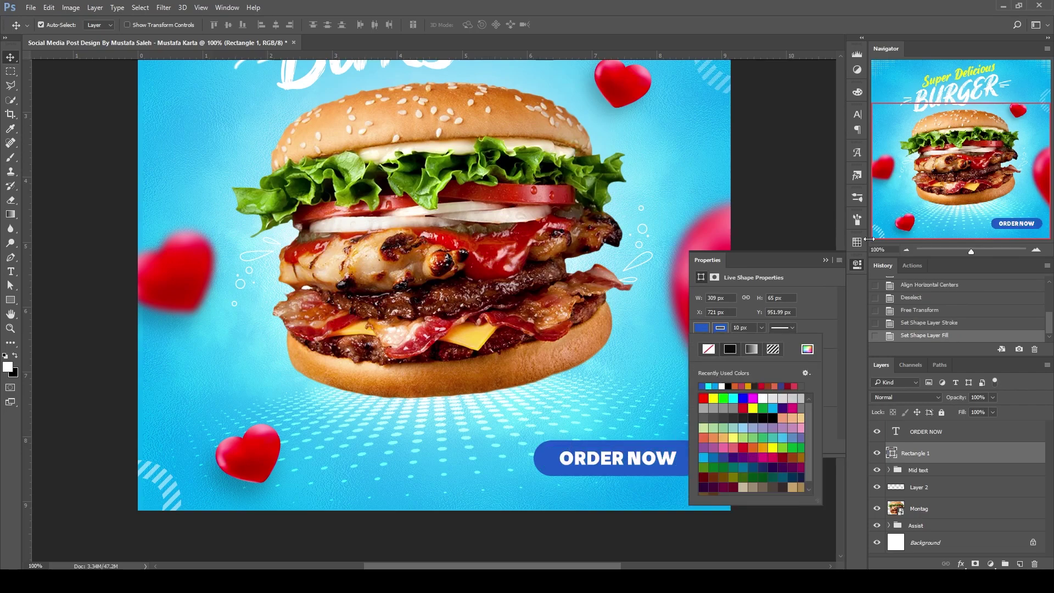
pyautogui.click(857, 268)
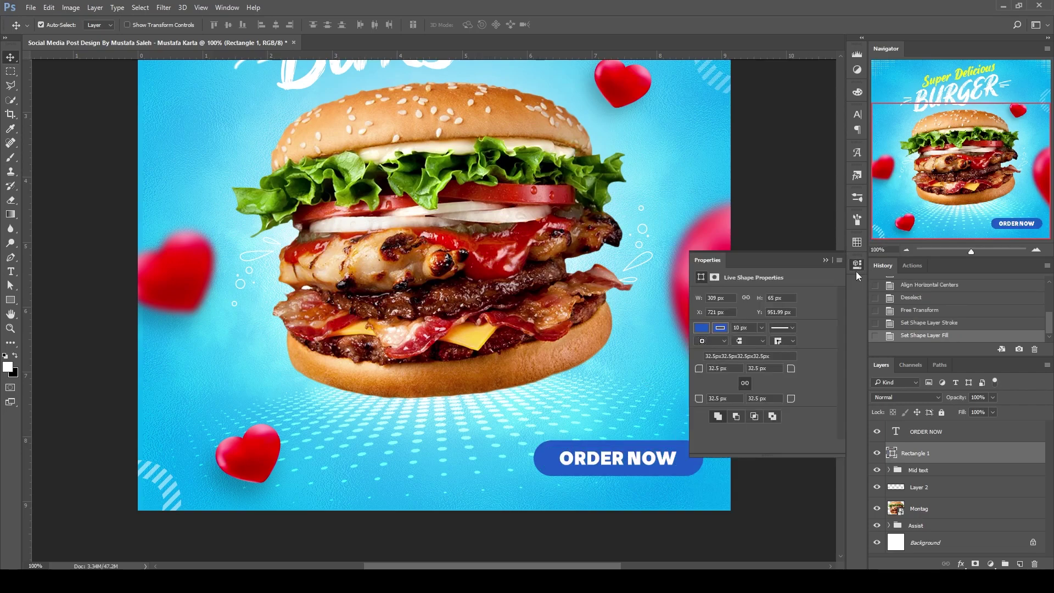
# Step: Give the button a light blue fill and a 5 px dark blue outline
pyautogui.click(719, 327)
pyautogui.click(715, 386)
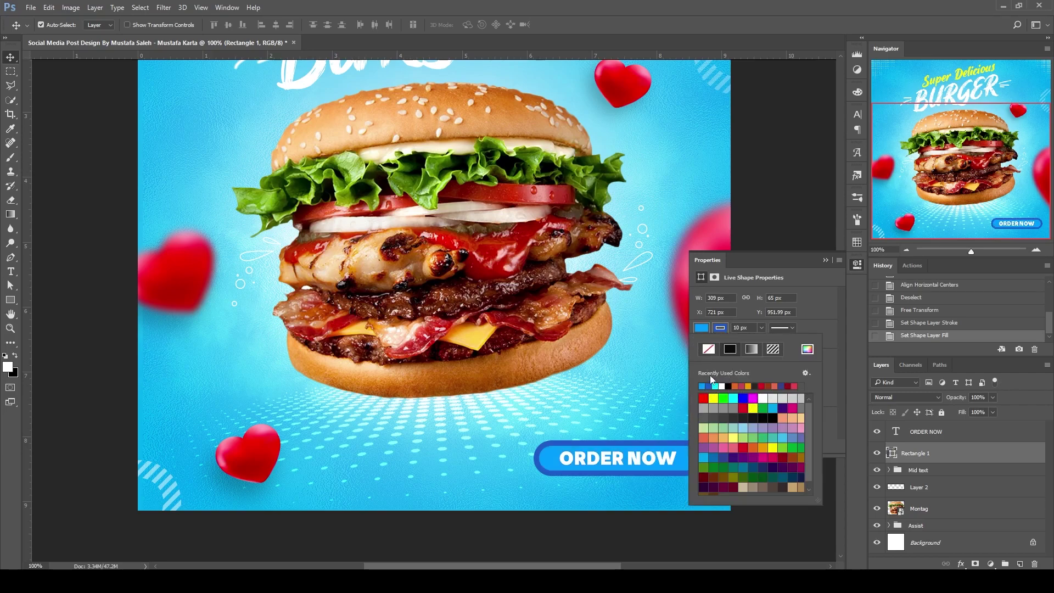
pyautogui.click(708, 348)
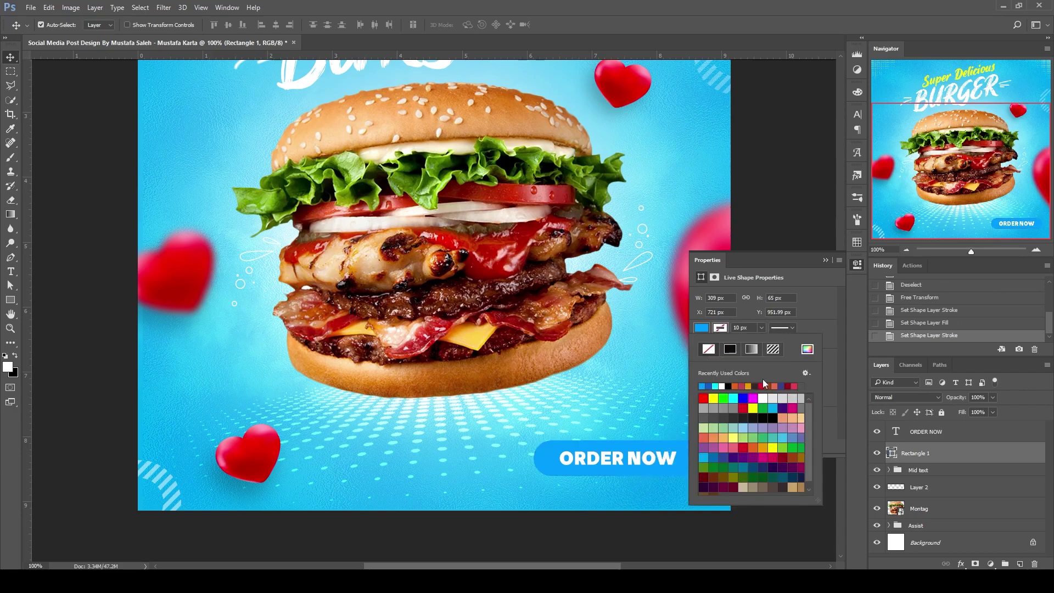
pyautogui.click(708, 386)
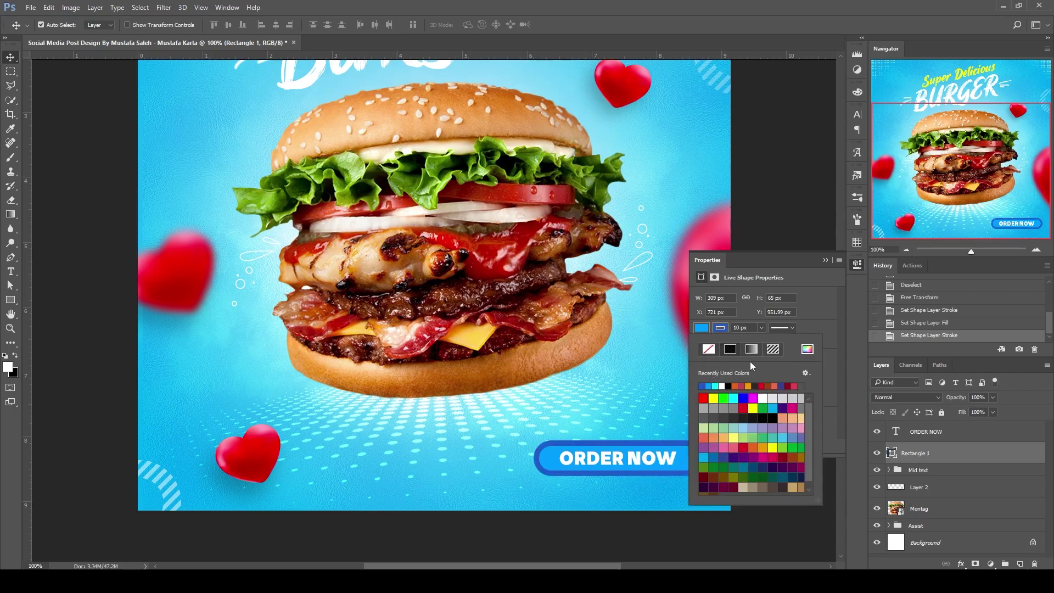
pyautogui.click(719, 328)
pyautogui.write('5')
pyautogui.press('Return')
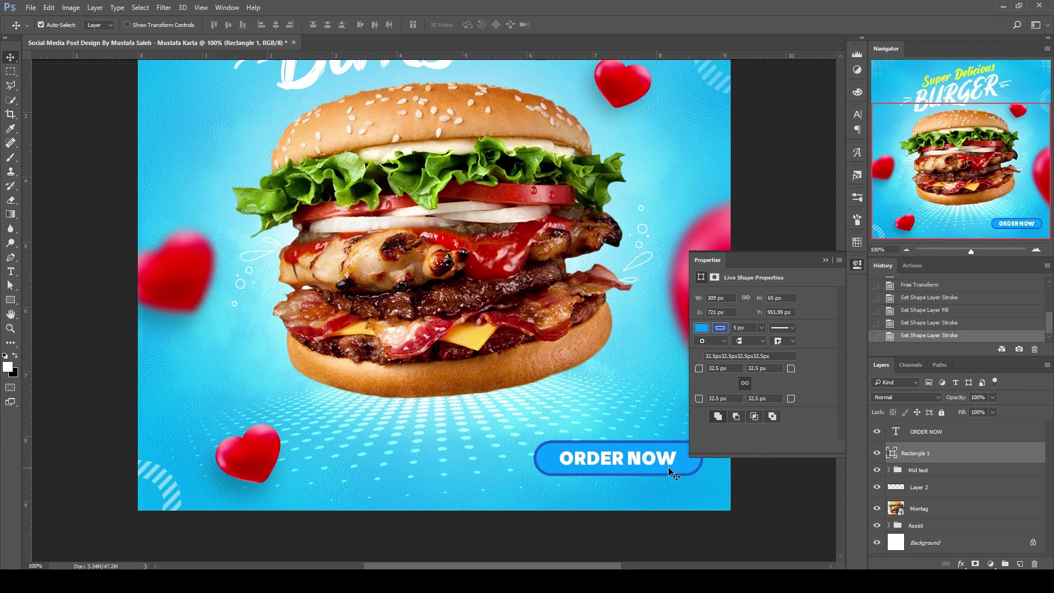
pyautogui.click(824, 259)
# Step: Group the button shape and ORDER NOW text into a group named 'order now'
pyautogui.scroll(-2, 609, 476)
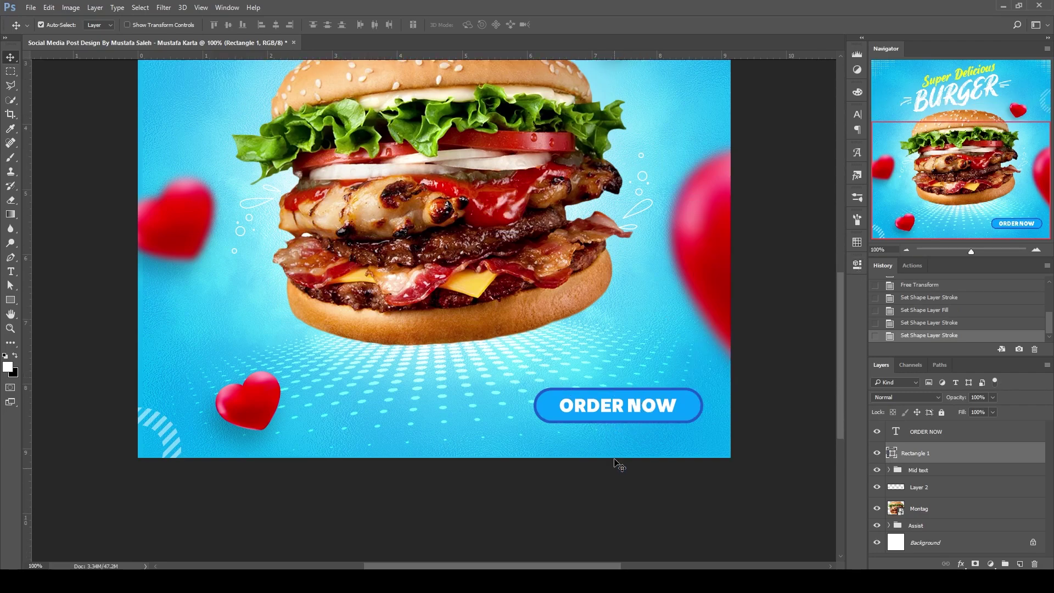
pyautogui.scroll(5, 615, 477)
pyautogui.scroll(1, 619, 477)
pyautogui.scroll(1, 485, 307)
pyautogui.scroll(-5, 543, 406)
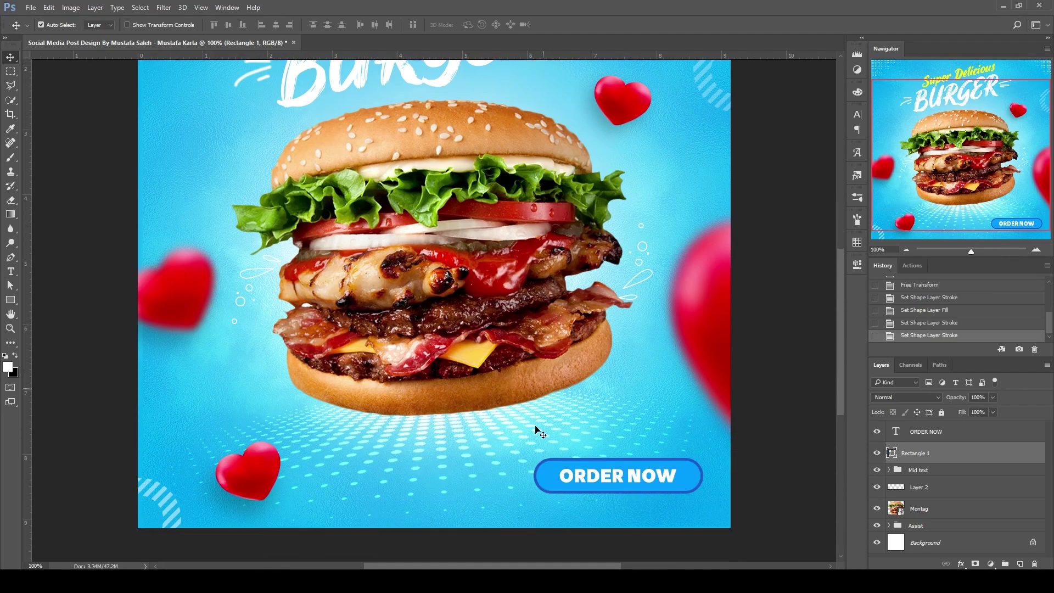
pyautogui.scroll(3, 768, 494)
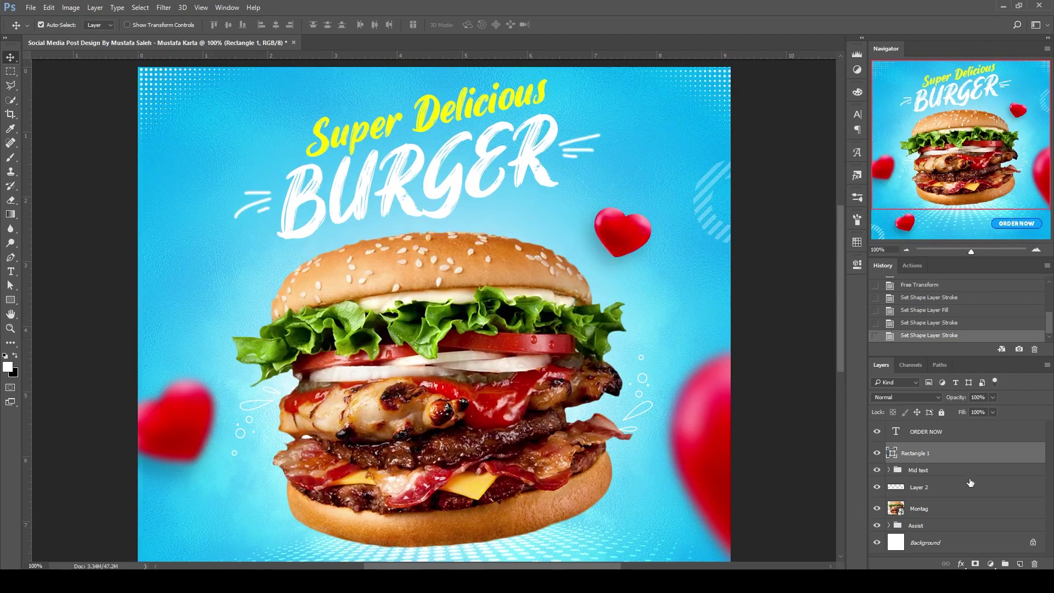
pyautogui.keyDown('shift'); pyautogui.click(926, 431); pyautogui.keyUp('shift')
pyautogui.scroll(-2, 708, 498)
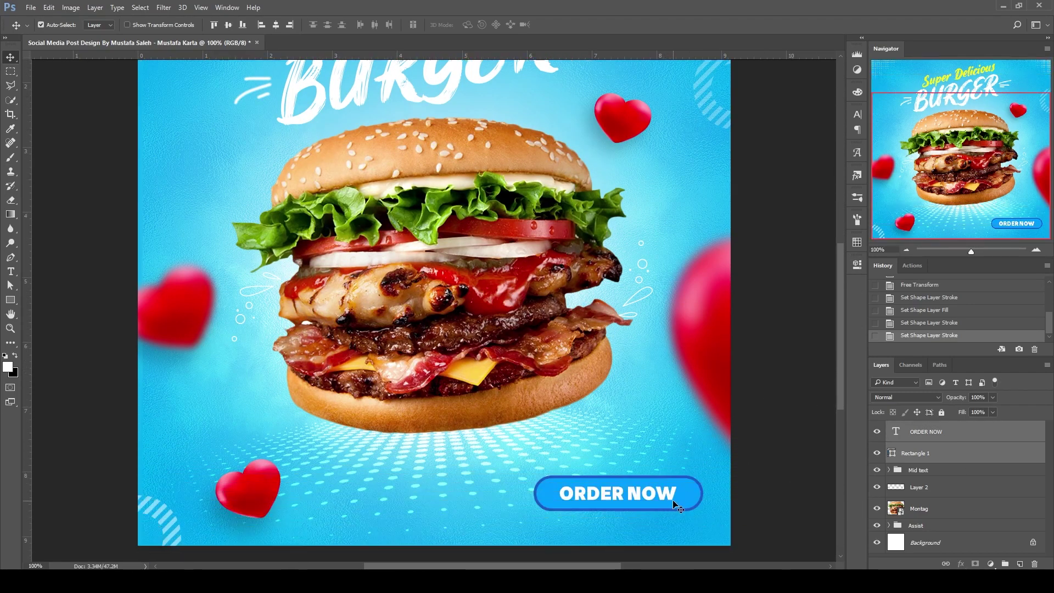
pyautogui.hotkey('ctrl', 'g')
pyautogui.doubleClick(916, 427)
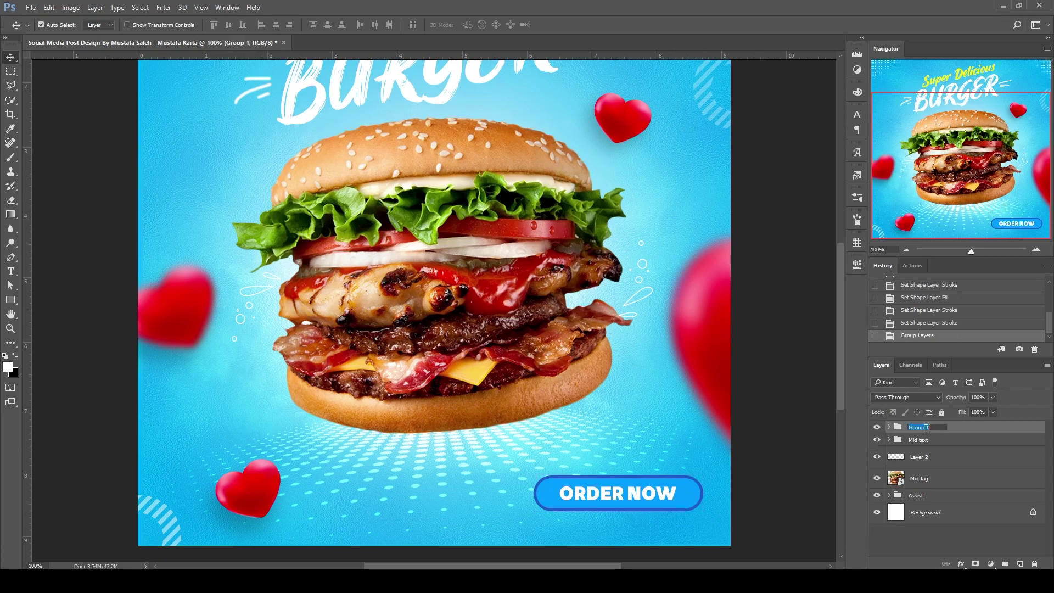
pyautogui.write('order now')
pyautogui.press('Return')
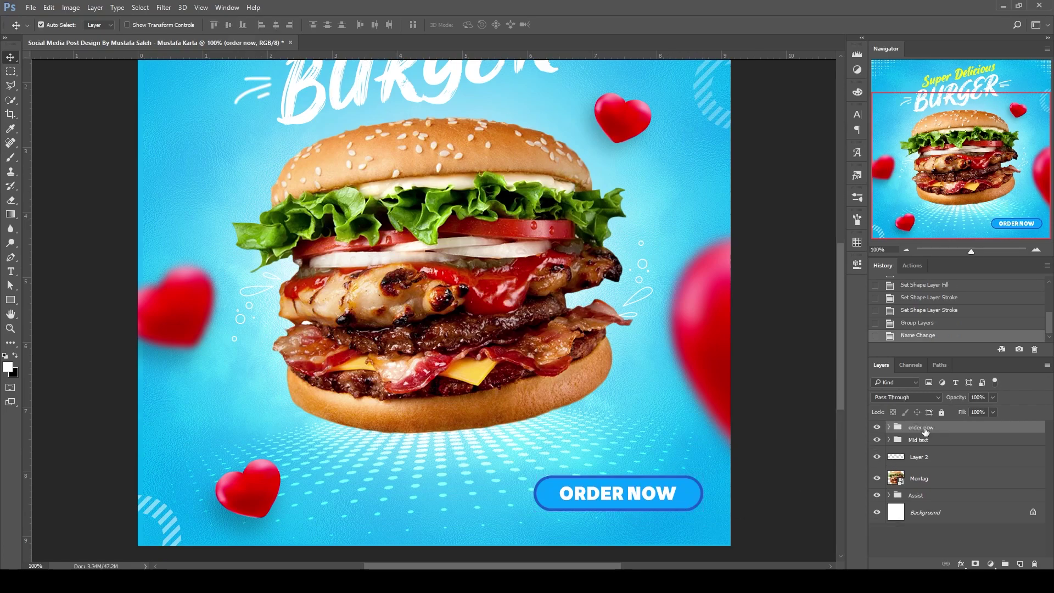
pyautogui.scroll(2, 811, 418)
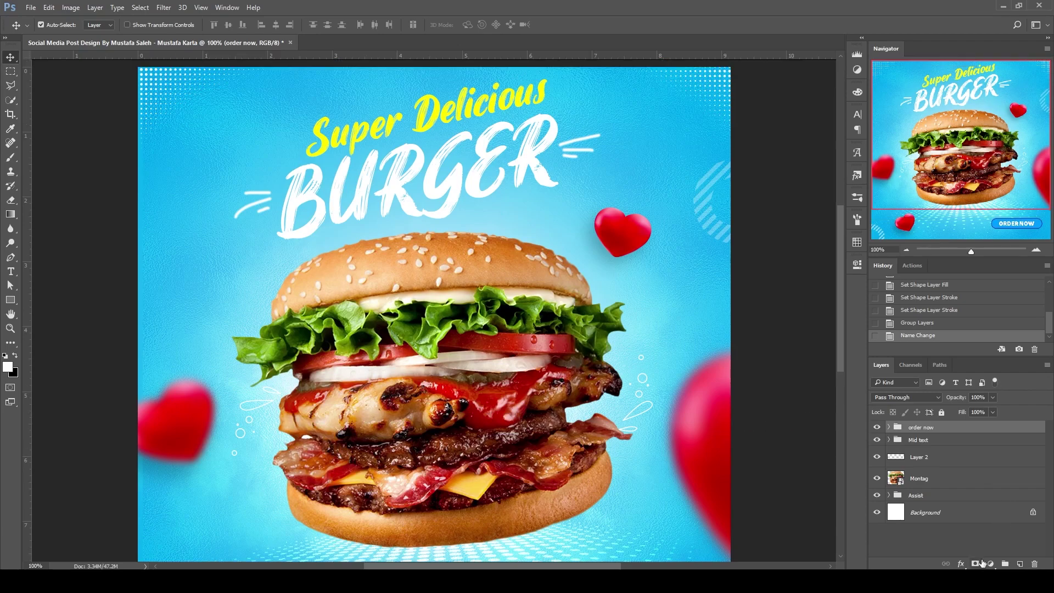
pyautogui.click(990, 564)
# Step: Add a Selective Color adjustment and tweak cyan and magenta in the Reds
pyautogui.click(982, 560)
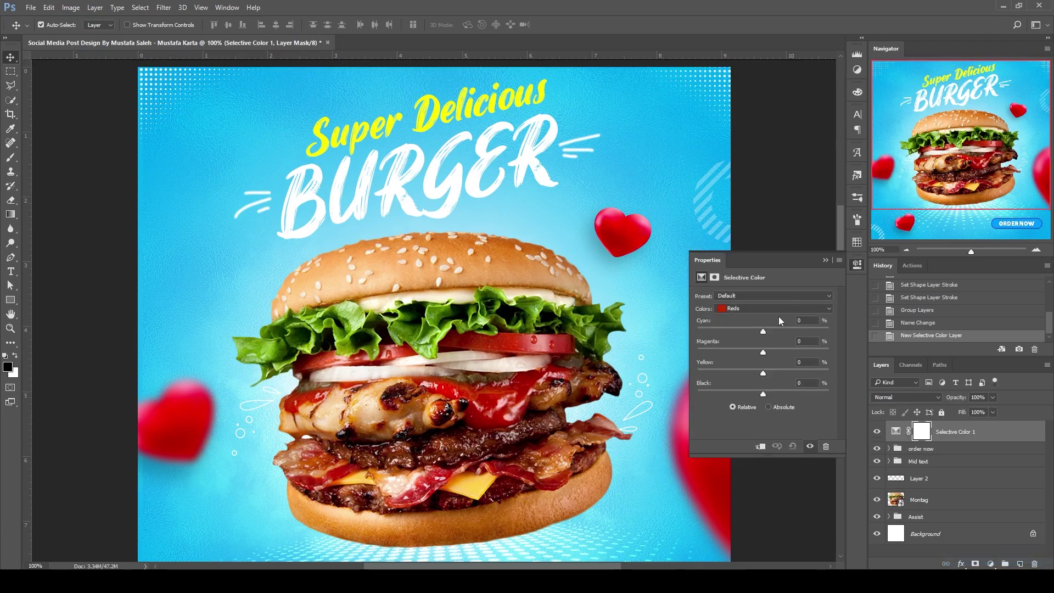
pyautogui.click(776, 309)
pyautogui.moveTo(764, 330)
pyautogui.mouseDown()
pyautogui.moveTo(698, 331)
pyautogui.moveTo(753, 331)
pyautogui.moveTo(769, 352)
pyautogui.moveTo(764, 391)
pyautogui.mouseUp()
pyautogui.hotkey('ctrl', '-')
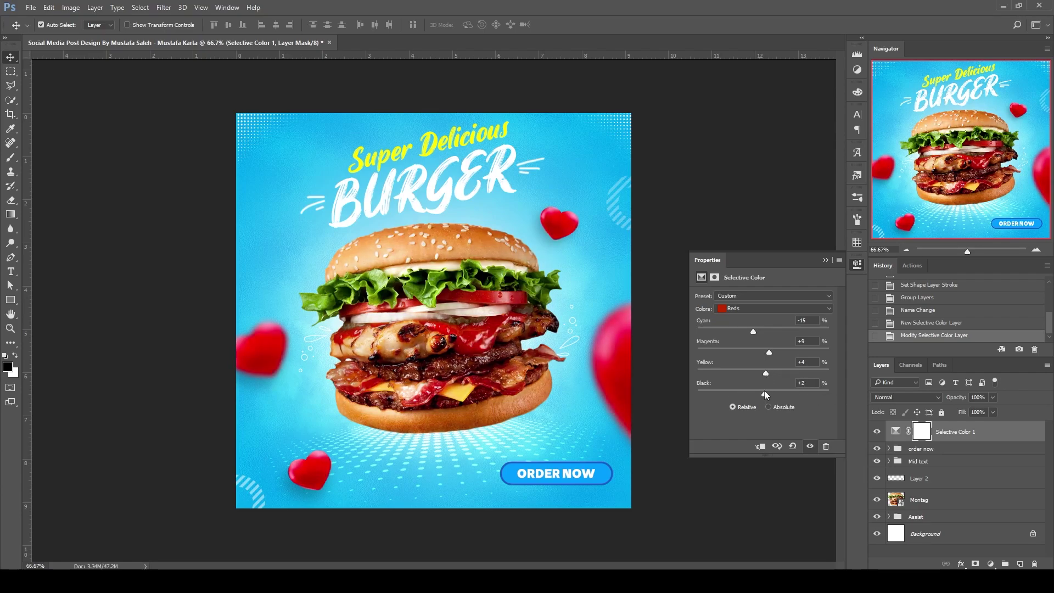
# Step: Adjust the Blues: change cyan, raise magenta, lower black slightly
pyautogui.click(765, 308)
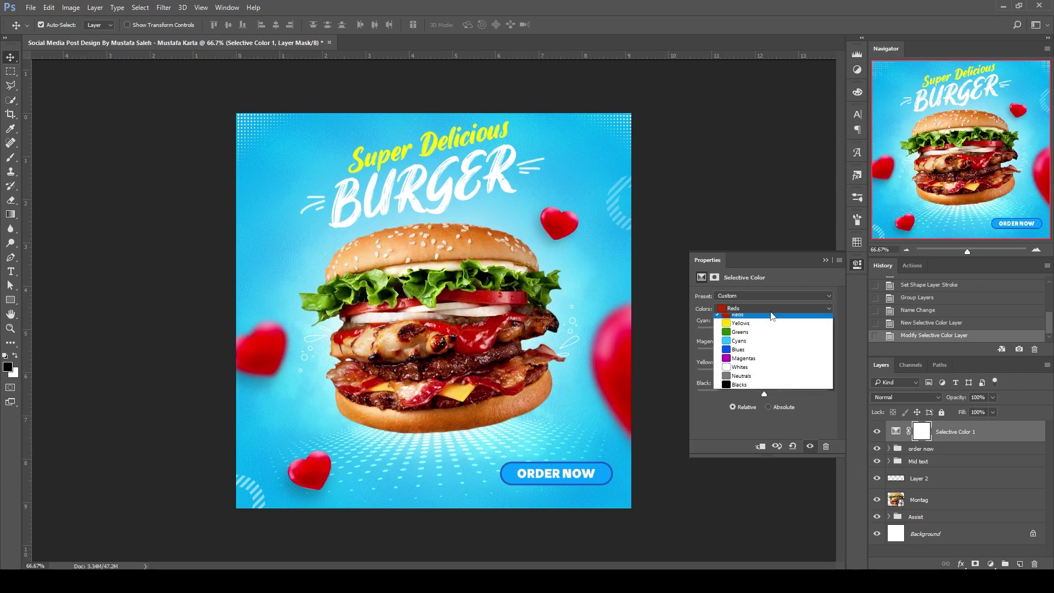
pyautogui.click(767, 353)
pyautogui.moveTo(762, 331); pyautogui.dragTo(697, 331)
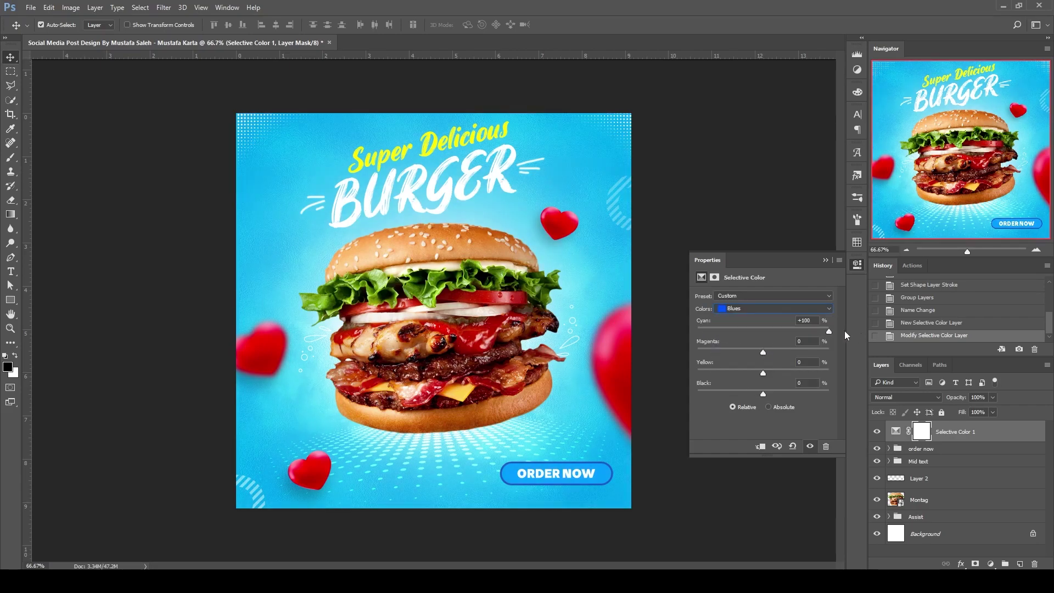
pyautogui.moveTo(624, 328); pyautogui.dragTo(847, 340)
pyautogui.click(776, 330)
pyautogui.moveTo(762, 352)
pyautogui.mouseDown()
pyautogui.moveTo(845, 352)
pyautogui.moveTo(768, 357)
pyautogui.moveTo(917, 395)
pyautogui.mouseUp()
pyautogui.moveTo(763, 393); pyautogui.dragTo(751, 394)
# Step: In the Cyans, increase cyan, add magenta, and adjust yellow and black
pyautogui.click(768, 309)
pyautogui.click(763, 327)
pyautogui.moveTo(764, 331); pyautogui.dragTo(822, 335)
pyautogui.moveTo(780, 338)
pyautogui.mouseDown()
pyautogui.moveTo(825, 352)
pyautogui.moveTo(702, 368)
pyautogui.mouseUp()
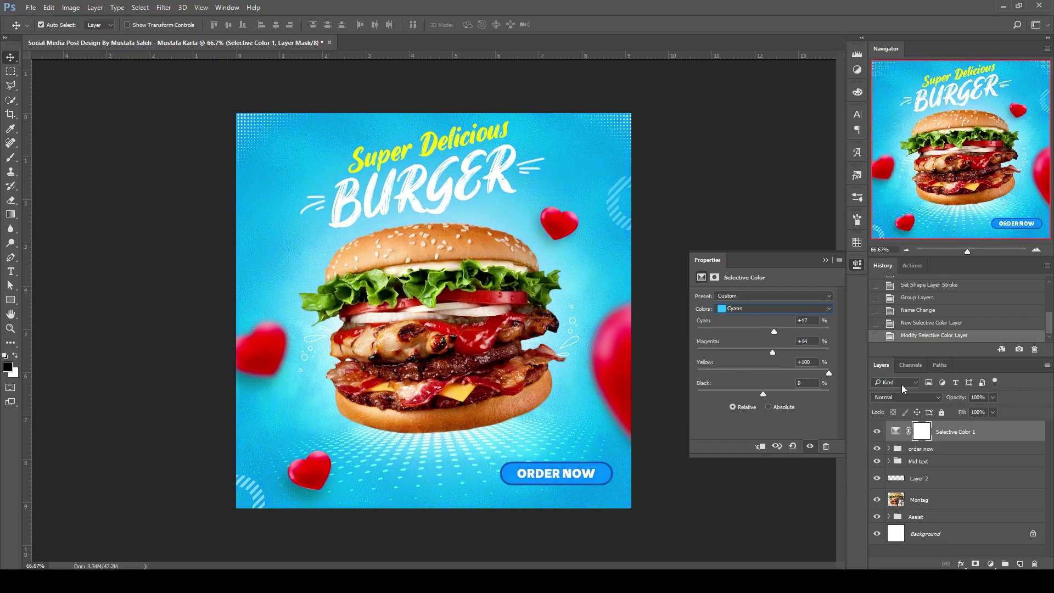
pyautogui.moveTo(829, 373)
pyautogui.mouseDown()
pyautogui.moveTo(768, 376)
pyautogui.moveTo(821, 394)
pyautogui.moveTo(769, 393)
pyautogui.mouseUp()
# Step: In the Greens, remove all magenta and maximise yellow and black
pyautogui.click(740, 308)
pyautogui.click(755, 344)
pyautogui.moveTo(756, 354); pyautogui.dragTo(697, 354)
pyautogui.moveTo(764, 374); pyautogui.dragTo(830, 373)
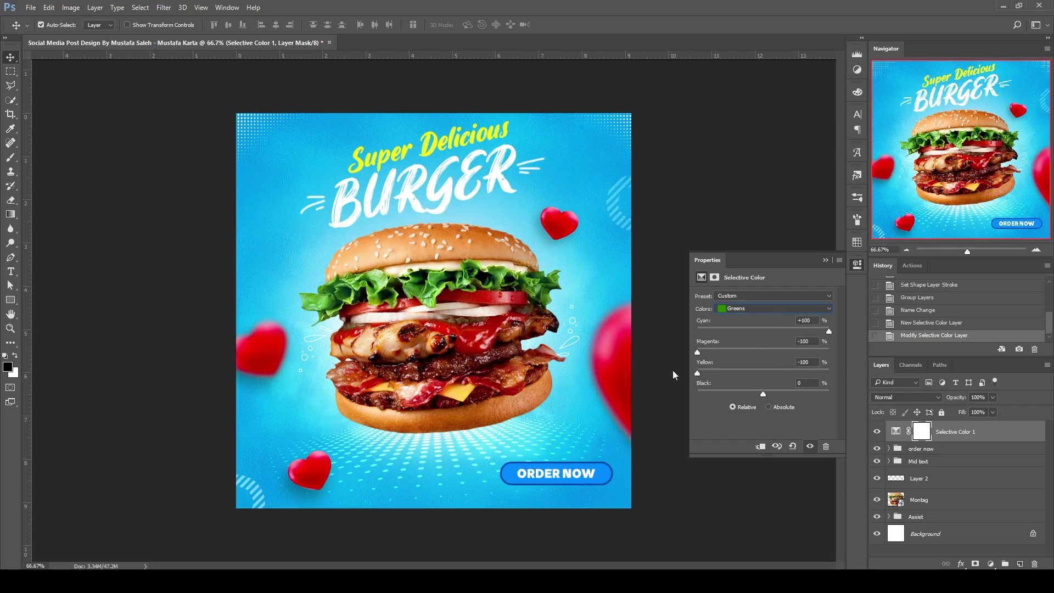
pyautogui.moveTo(763, 394)
pyautogui.mouseDown()
pyautogui.moveTo(680, 393)
pyautogui.moveTo(829, 394)
pyautogui.mouseUp()
# Step: Shift Neutrals away from cyan and set Blacks to Cyan +10, Black +100
pyautogui.click(807, 308)
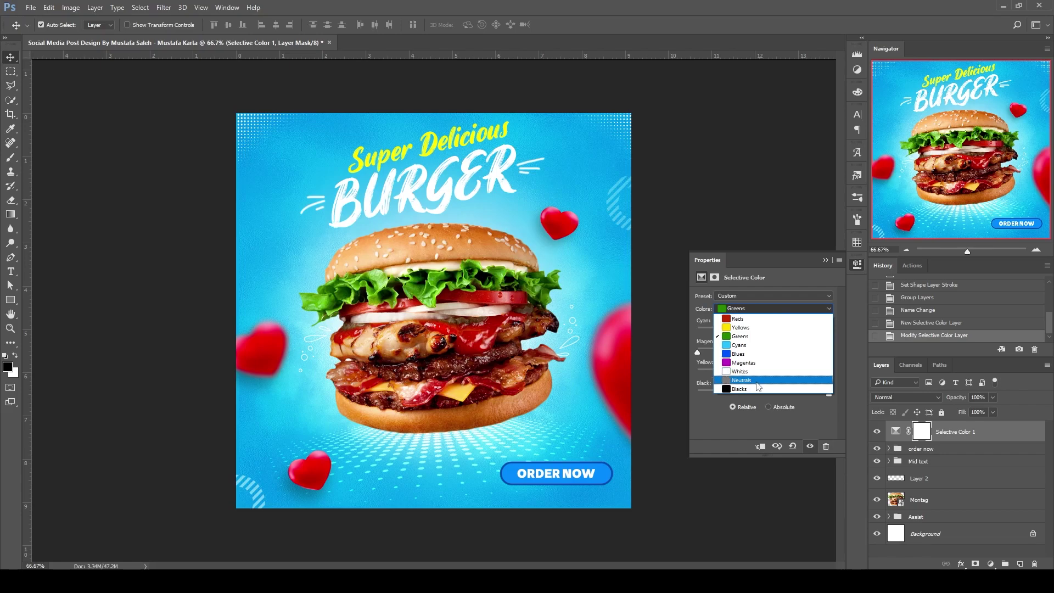
pyautogui.click(759, 379)
pyautogui.moveTo(763, 328)
pyautogui.mouseDown()
pyautogui.moveTo(719, 328)
pyautogui.moveTo(768, 354)
pyautogui.moveTo(769, 373)
pyautogui.moveTo(735, 372)
pyautogui.moveTo(762, 373)
pyautogui.moveTo(744, 390)
pyautogui.moveTo(767, 392)
pyautogui.mouseUp()
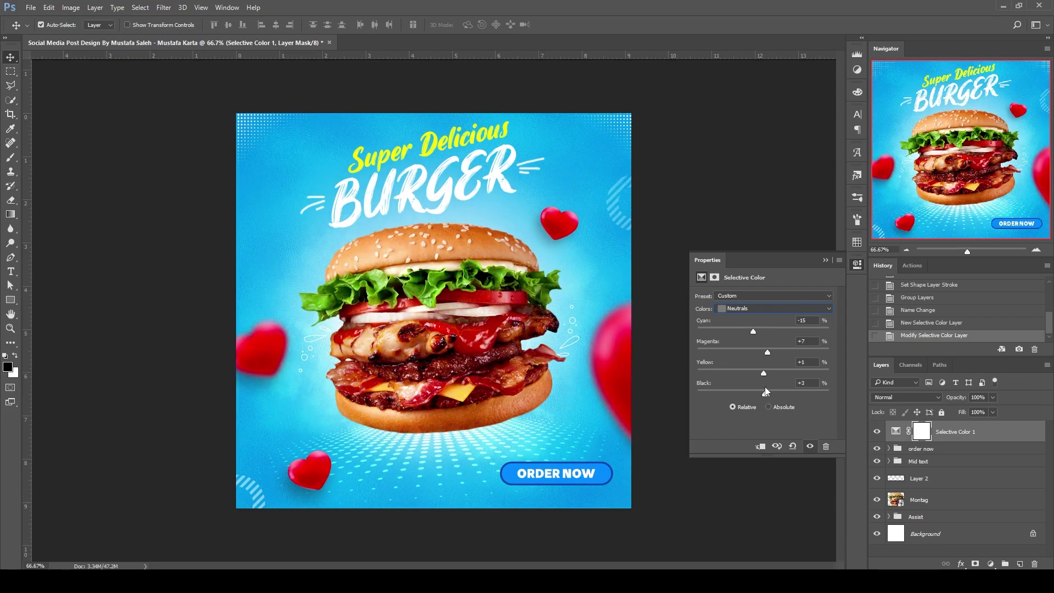
pyautogui.click(769, 308)
pyautogui.click(763, 330)
pyautogui.moveTo(762, 332)
pyautogui.mouseDown()
pyautogui.moveTo(752, 331)
pyautogui.moveTo(776, 338)
pyautogui.moveTo(769, 331)
pyautogui.moveTo(745, 352)
pyautogui.moveTo(687, 347)
pyautogui.moveTo(842, 354)
pyautogui.moveTo(754, 353)
pyautogui.moveTo(784, 373)
pyautogui.moveTo(717, 366)
pyautogui.moveTo(822, 382)
pyautogui.moveTo(766, 394)
pyautogui.mouseUp()
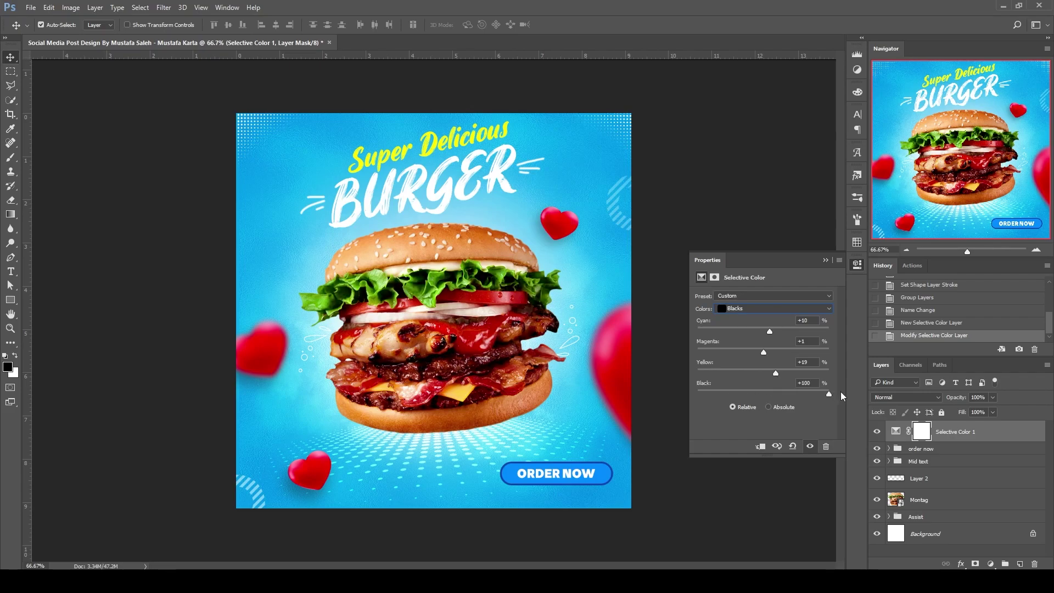
pyautogui.click(862, 262)
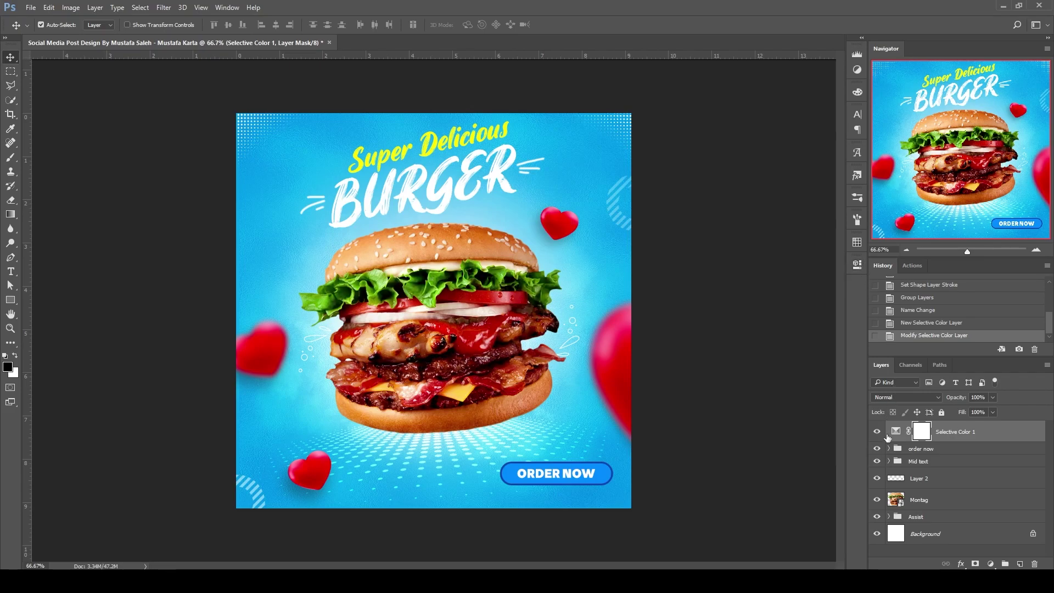
pyautogui.click(877, 432)
pyautogui.click(877, 432)
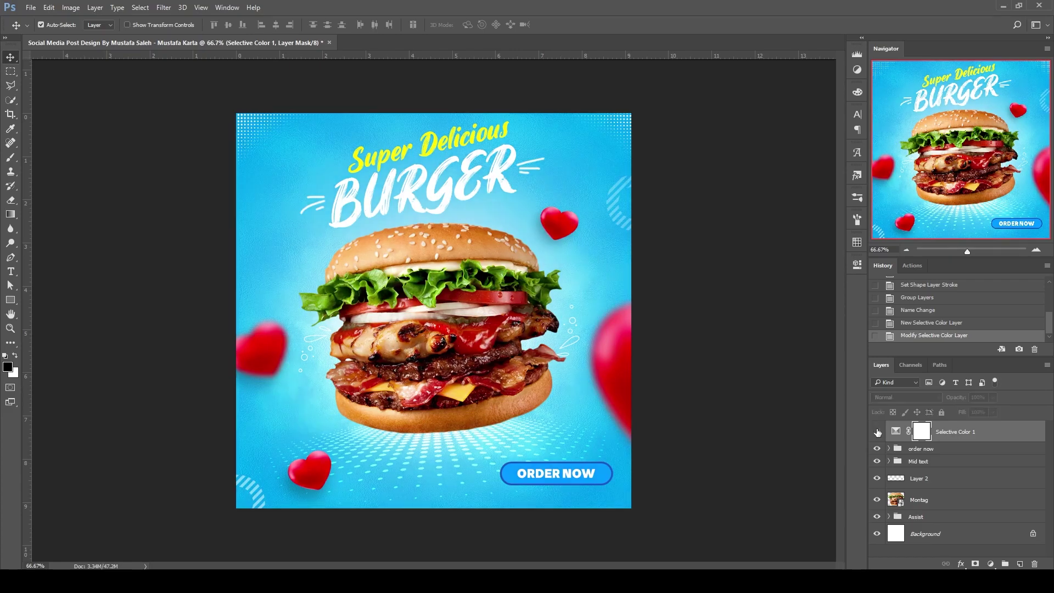
pyautogui.click(877, 431)
pyautogui.scroll(1, 435, 274)
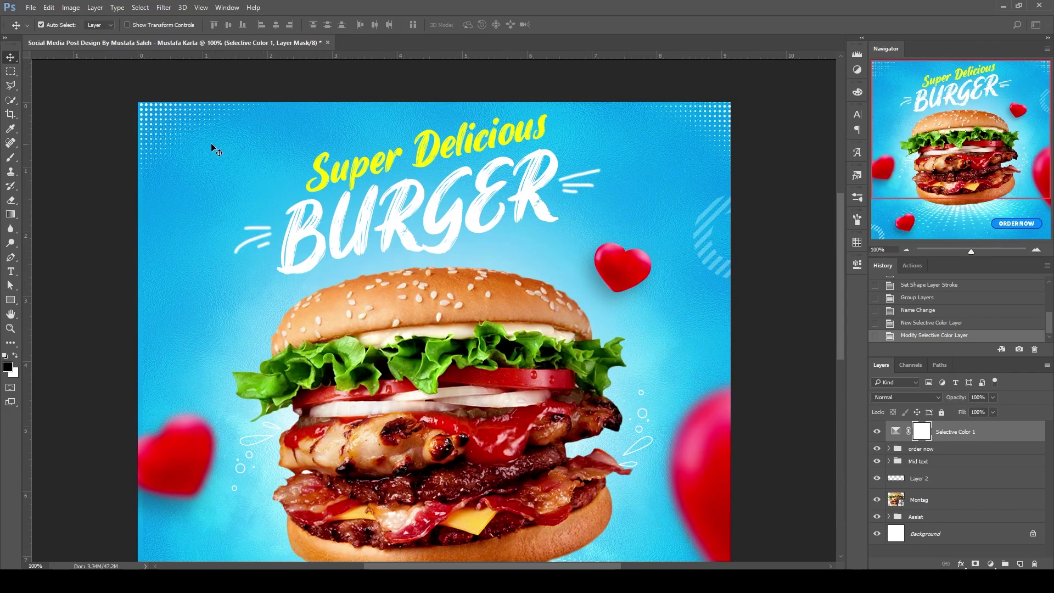
pyautogui.scroll(-3, 187, 192)
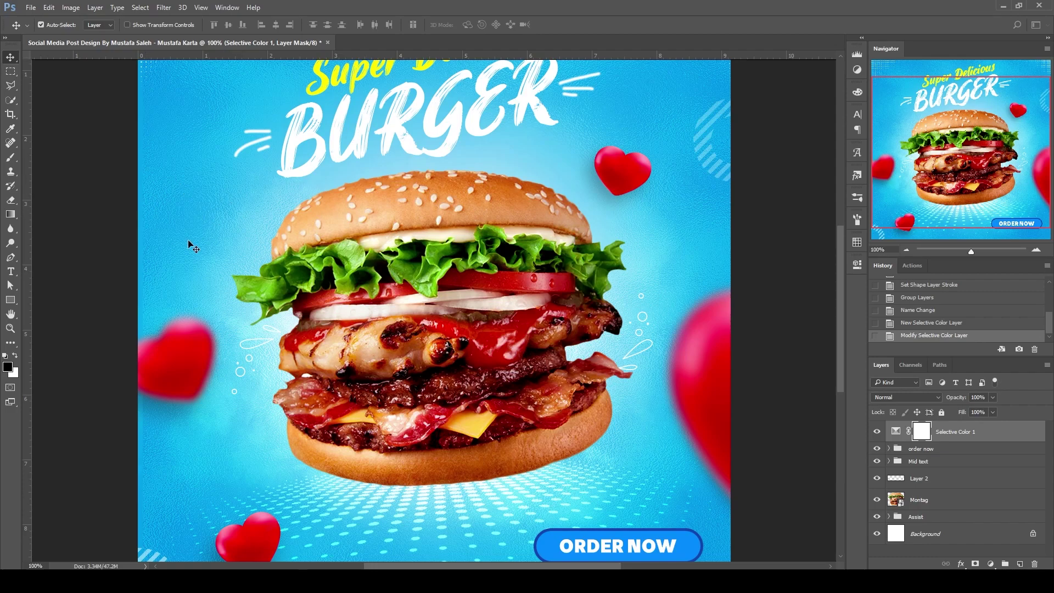
pyautogui.scroll(2, 242, 244)
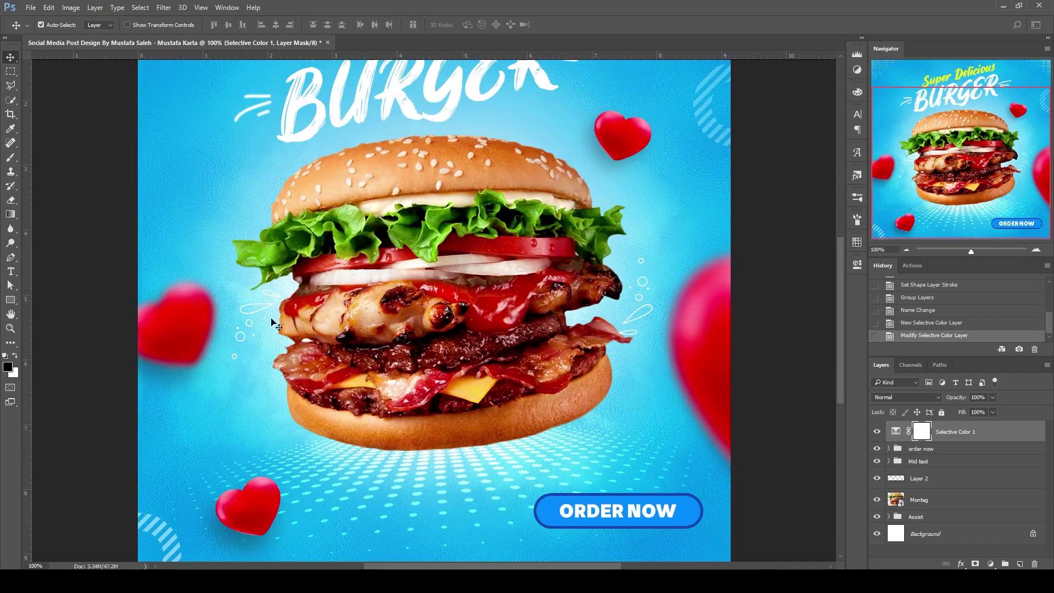
pyautogui.scroll(-3, 274, 305)
pyautogui.click(549, 465)
pyautogui.scroll(-2, 549, 465)
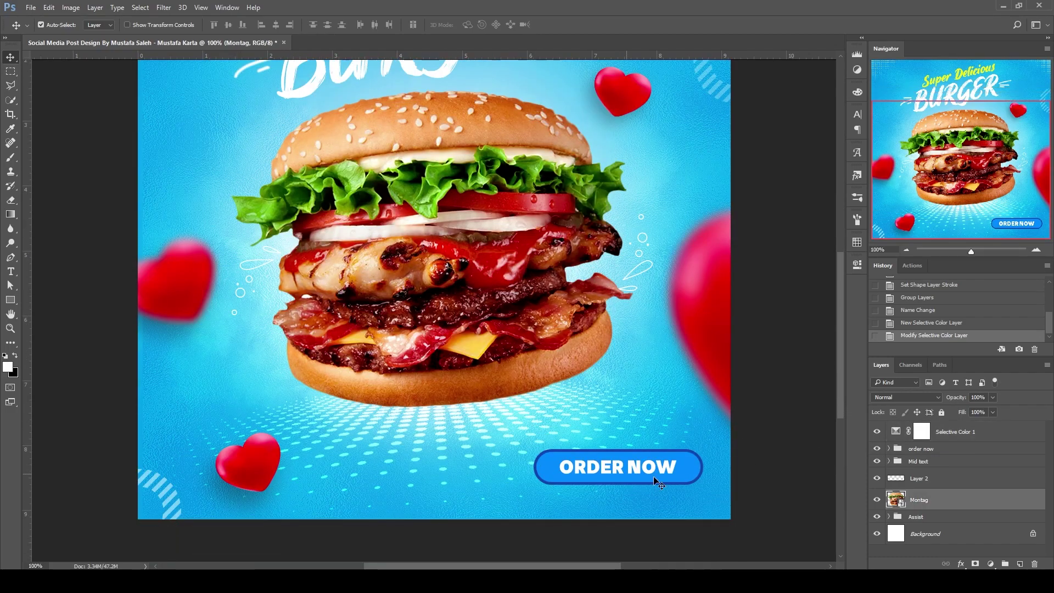
pyautogui.click(932, 515)
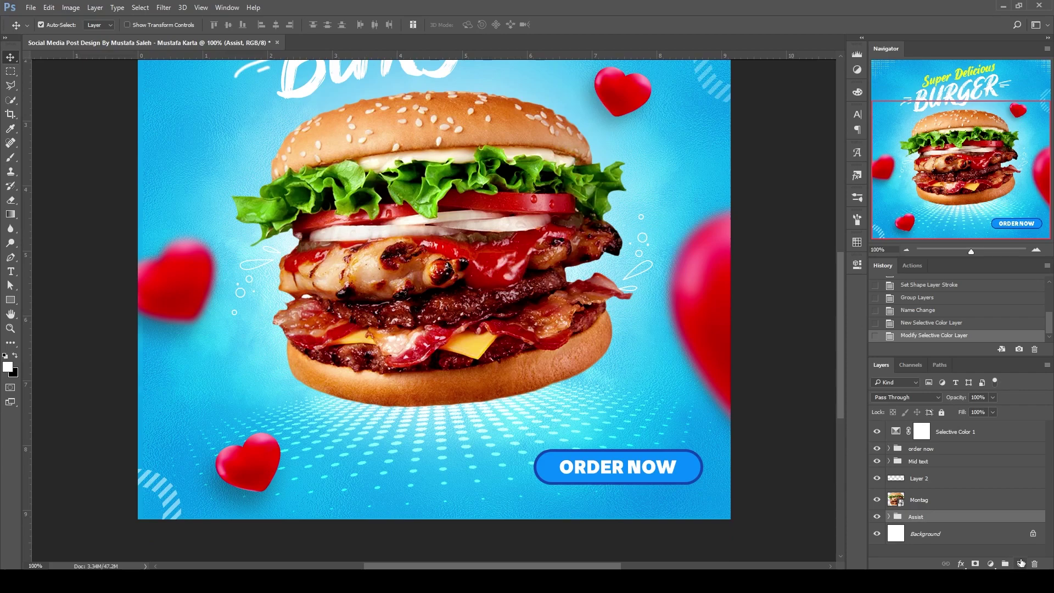
# Step: On a new layer, paint a 118 px soft black dot below the burger
pyautogui.click(1020, 562)
pyautogui.click(11, 157)
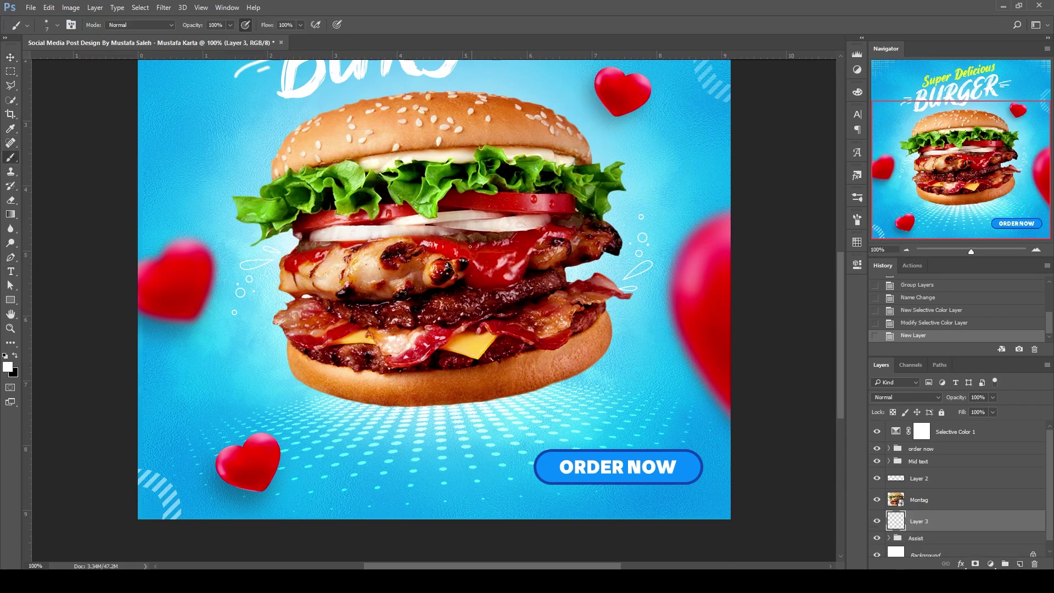
pyautogui.click(856, 220)
pyautogui.click(789, 313)
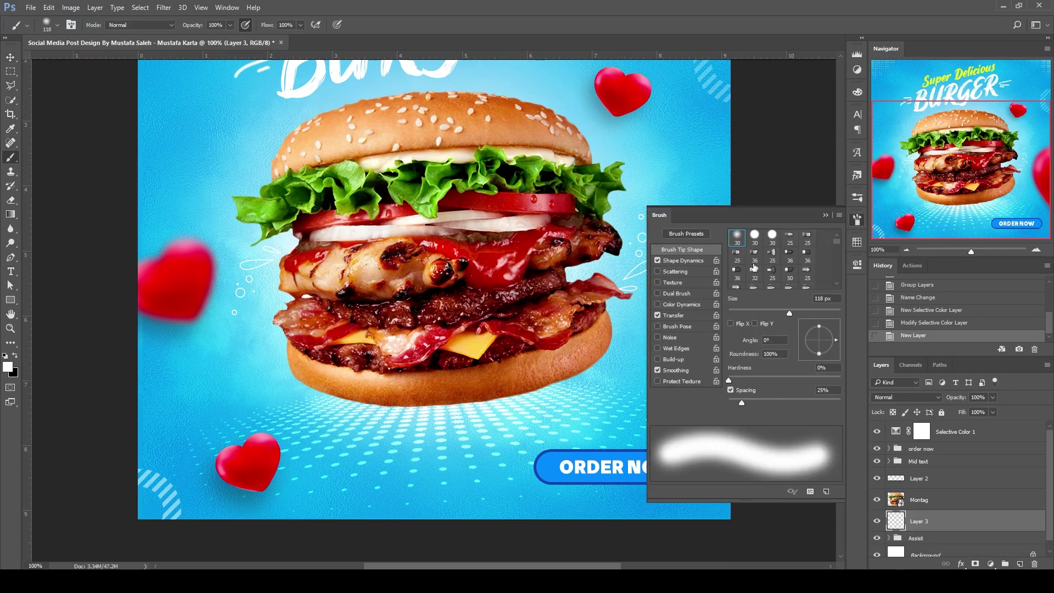
pyautogui.click(857, 219)
pyautogui.click(15, 355)
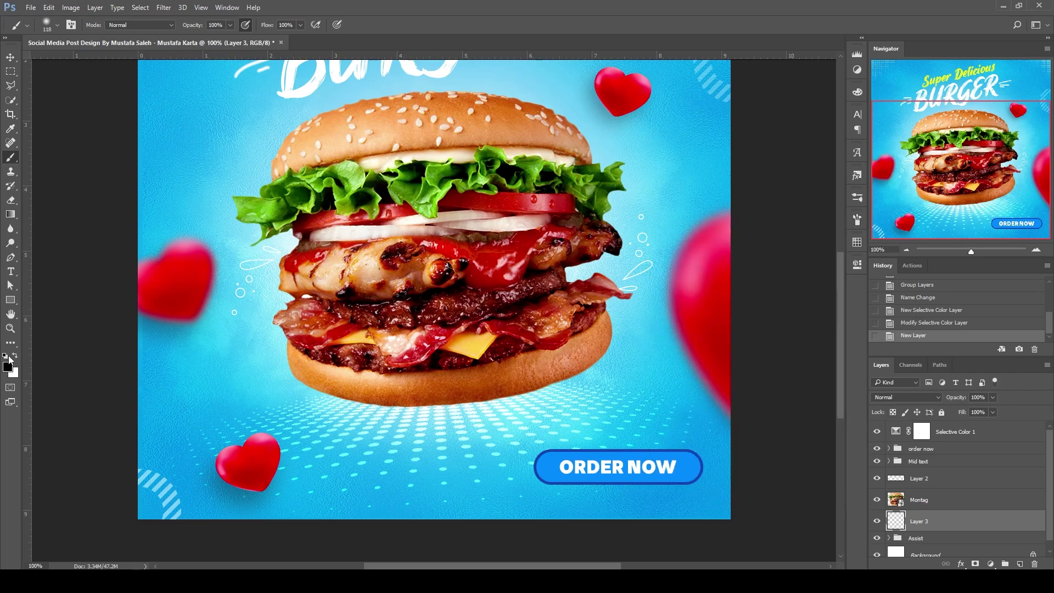
pyautogui.click(448, 465)
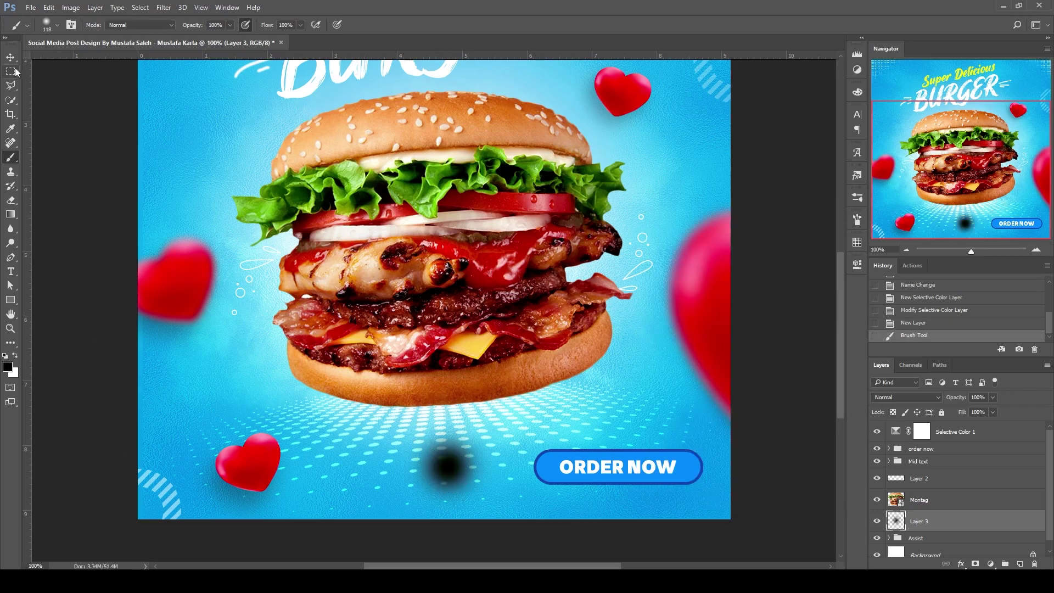
# Step: Stretch the dot into a wide, tapered, flattened shadow and lower its opacity
pyautogui.hotkey('ctrl', 't')
pyautogui.moveTo(498, 414)
pyautogui.mouseDown()
pyautogui.moveTo(637, 329)
pyautogui.moveTo(582, 371)
pyautogui.mouseUp()
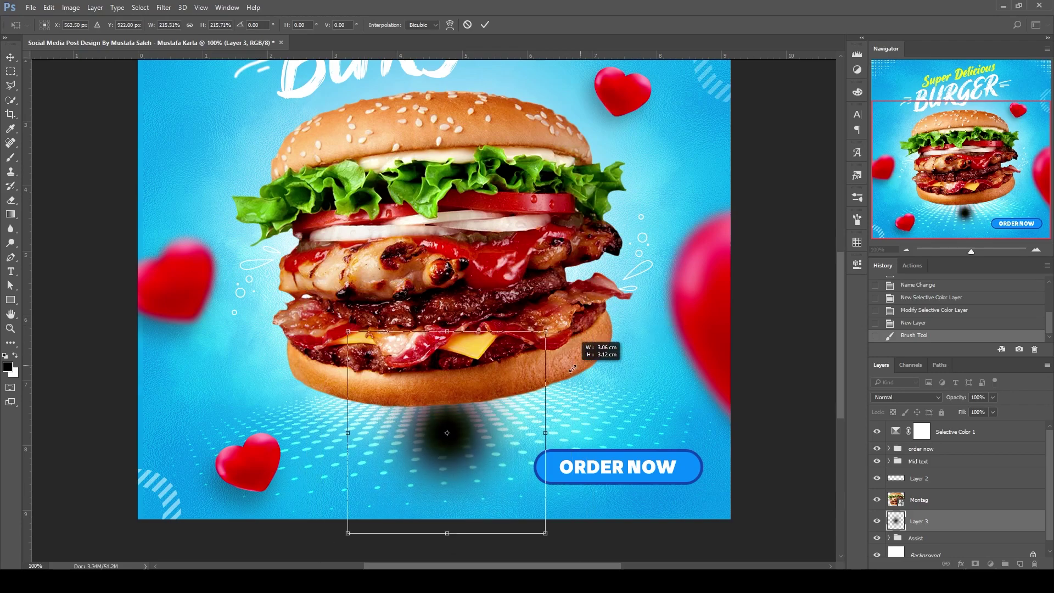
pyautogui.moveTo(526, 432); pyautogui.dragTo(787, 440)
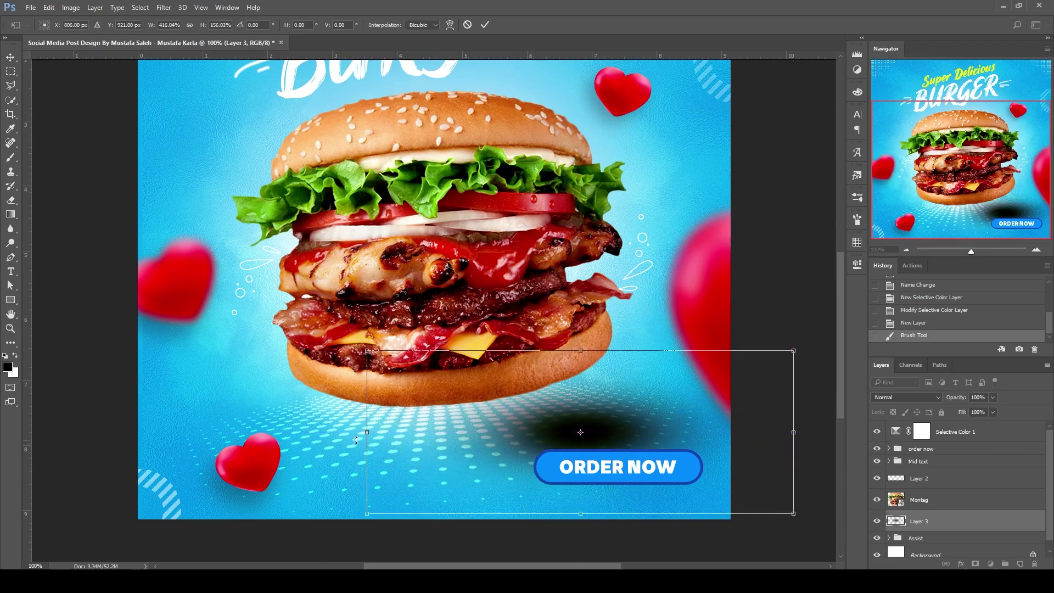
pyautogui.moveTo(367, 432); pyautogui.dragTo(87, 432)
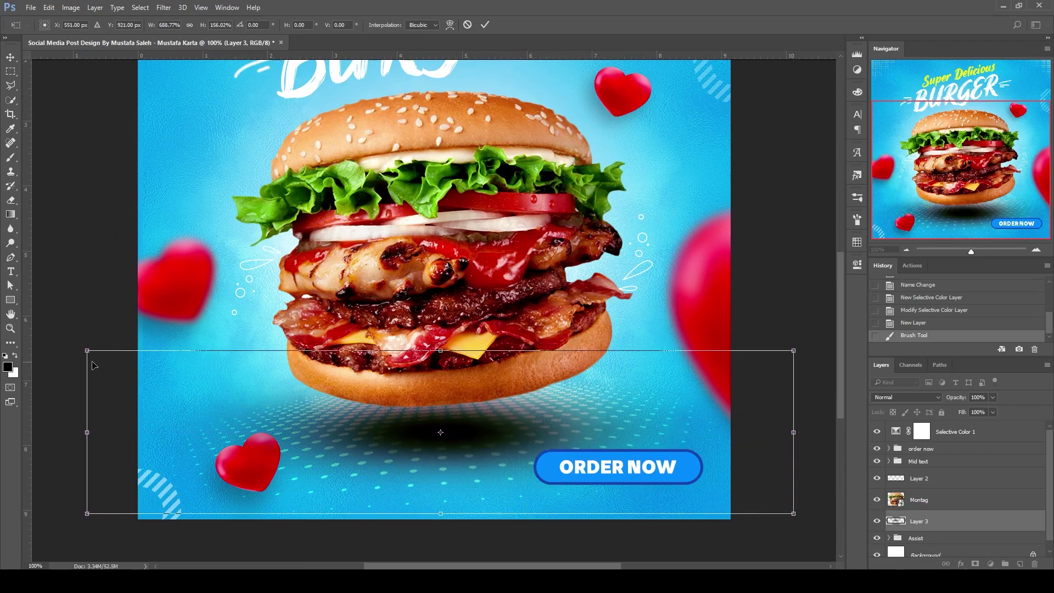
pyautogui.moveTo(87, 350); pyautogui.dragTo(218, 387)
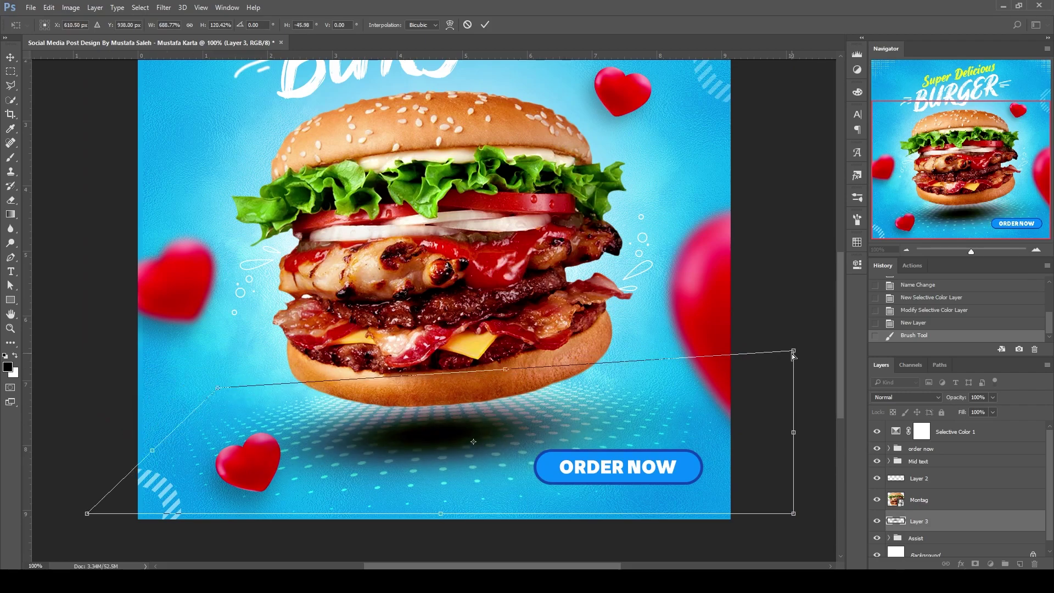
pyautogui.moveTo(793, 351); pyautogui.dragTo(562, 436)
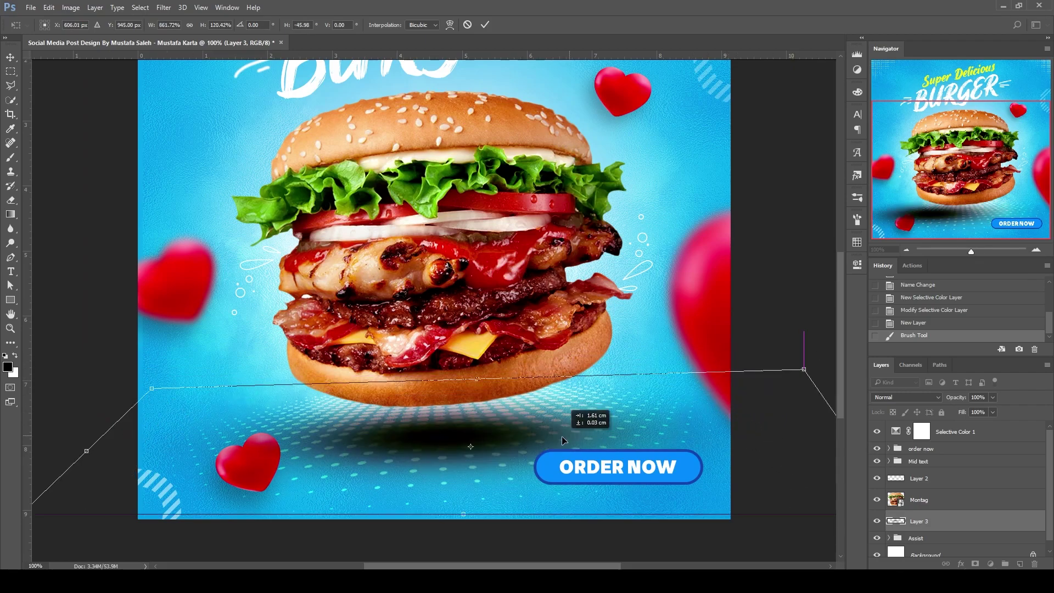
pyautogui.click(485, 25)
pyautogui.moveTo(966, 399)
pyautogui.mouseDown()
pyautogui.moveTo(940, 406)
pyautogui.moveTo(955, 403)
pyautogui.mouseUp()
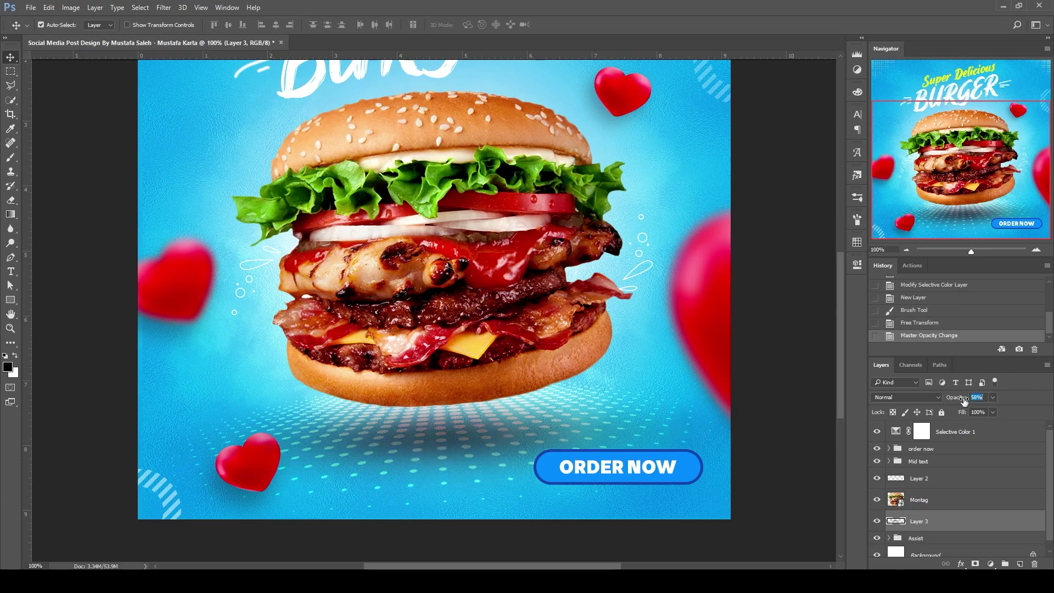
pyautogui.scroll(3, 434, 307)
pyautogui.click(910, 502)
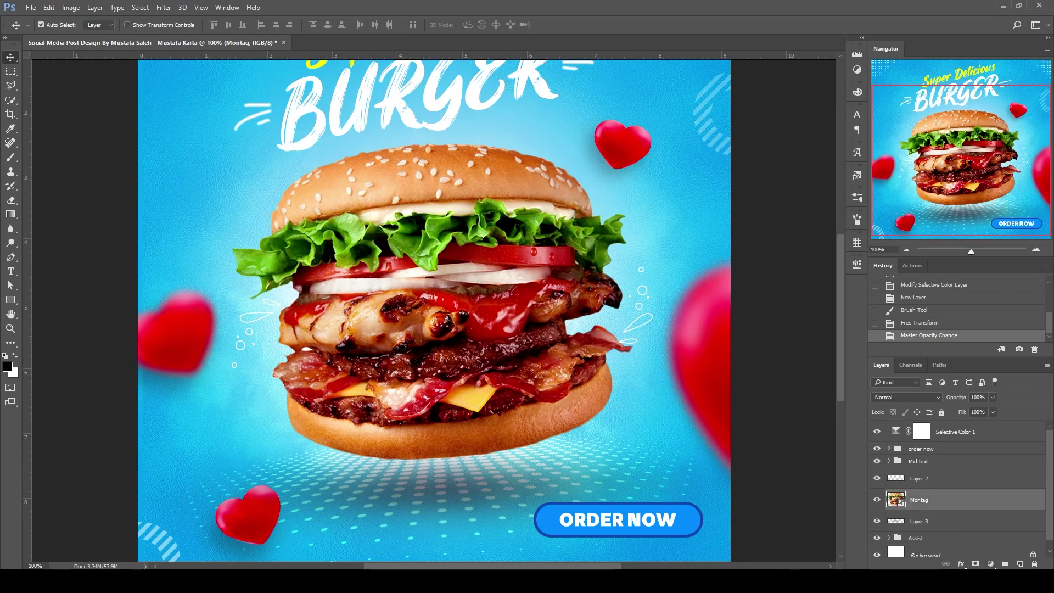
# Step: Clip a Hue/Saturation adjustment to the Montag burger layer, raising Saturation to +25
pyautogui.click(990, 563)
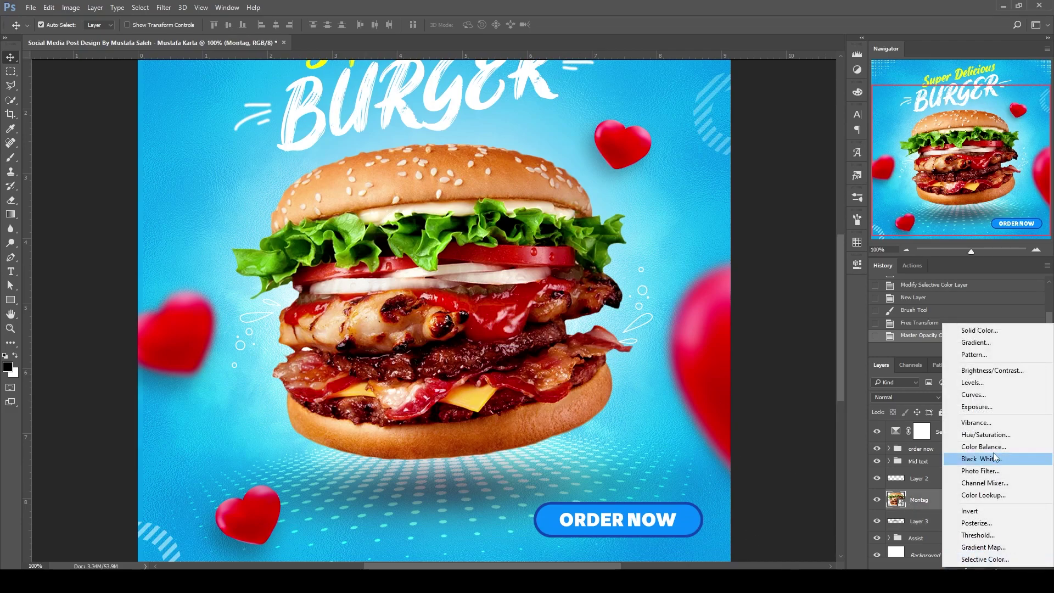
pyautogui.click(988, 434)
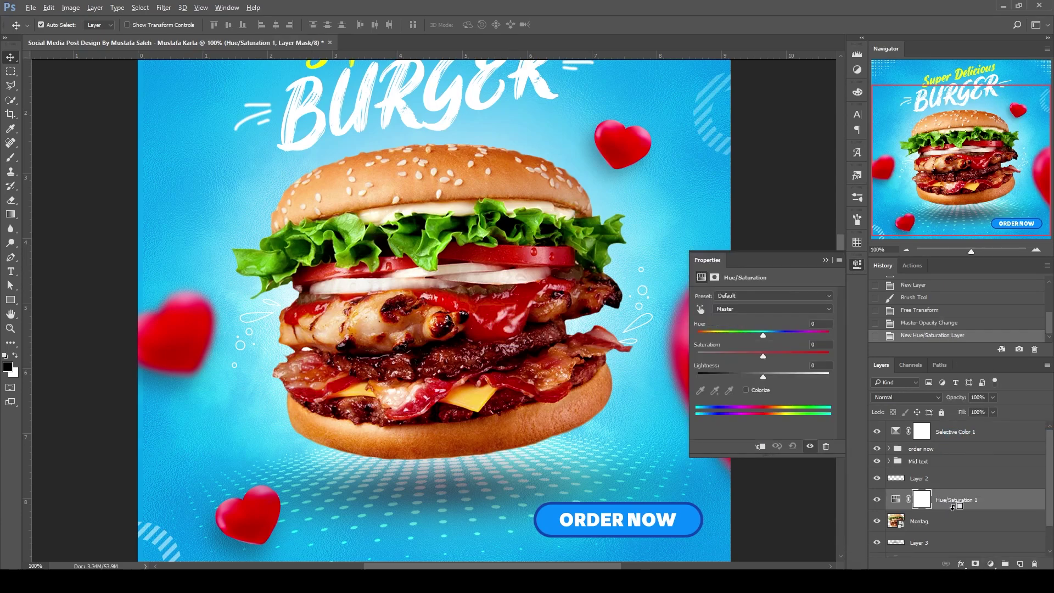
pyautogui.keyDown('alt'); pyautogui.click(952, 510); pyautogui.keyUp('alt')
pyautogui.moveTo(763, 356); pyautogui.dragTo(785, 360)
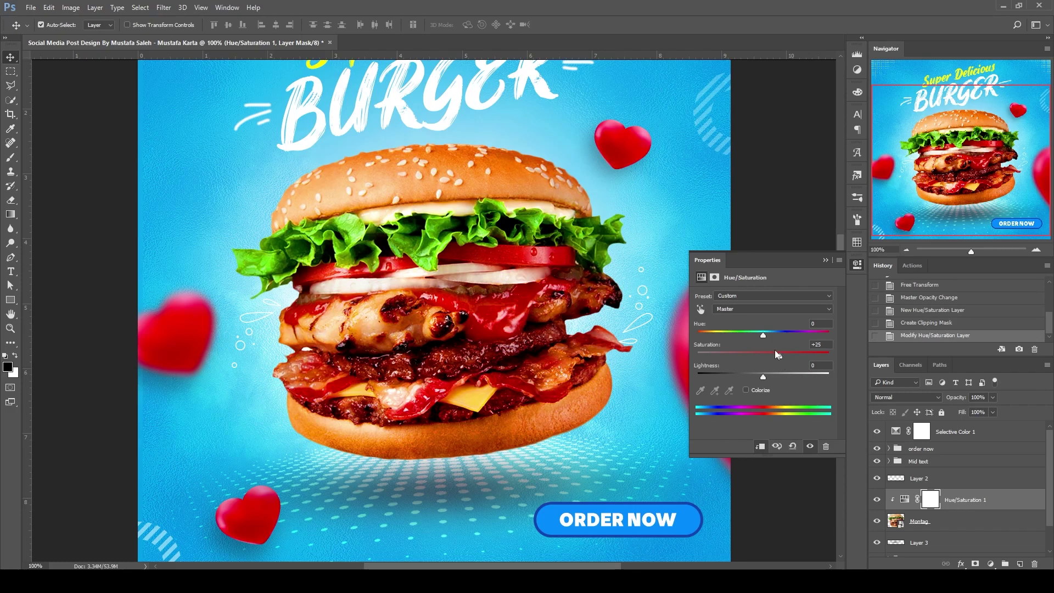
pyautogui.click(856, 264)
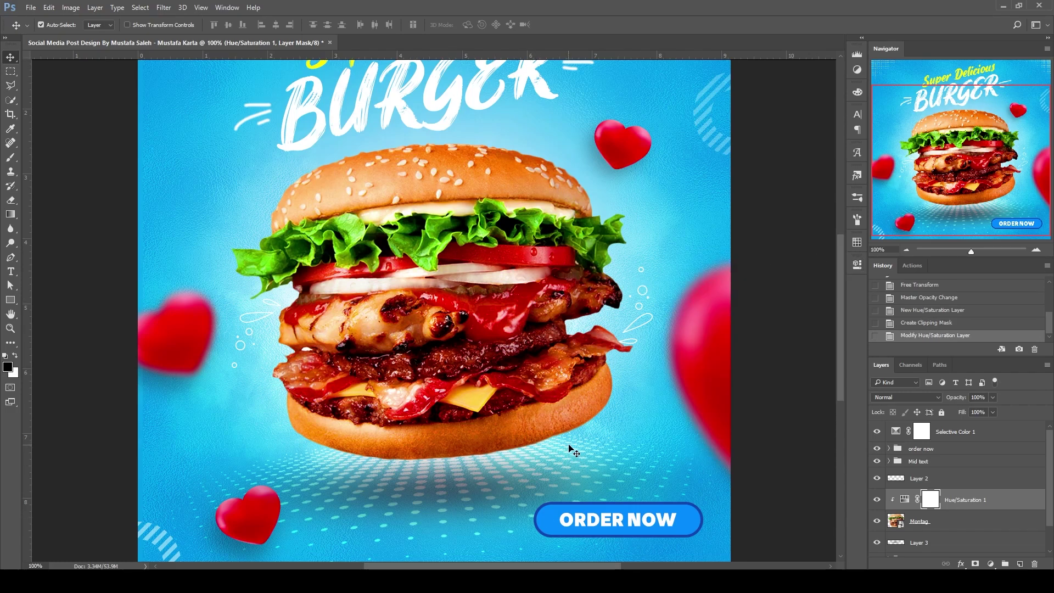
pyautogui.scroll(-1, 571, 446)
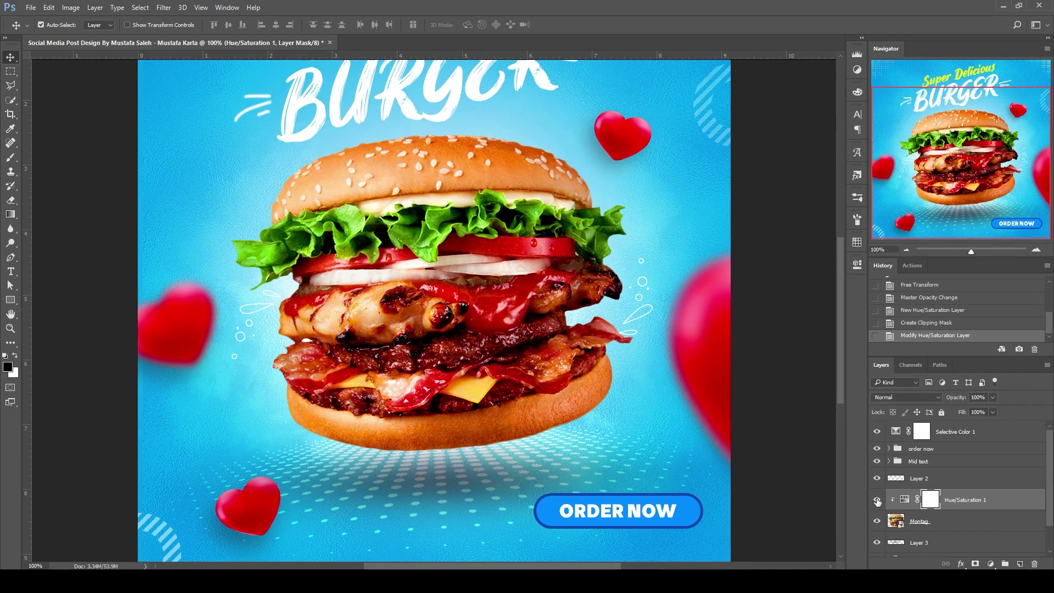
pyautogui.scroll(3, 433, 310)
pyautogui.click(906, 249)
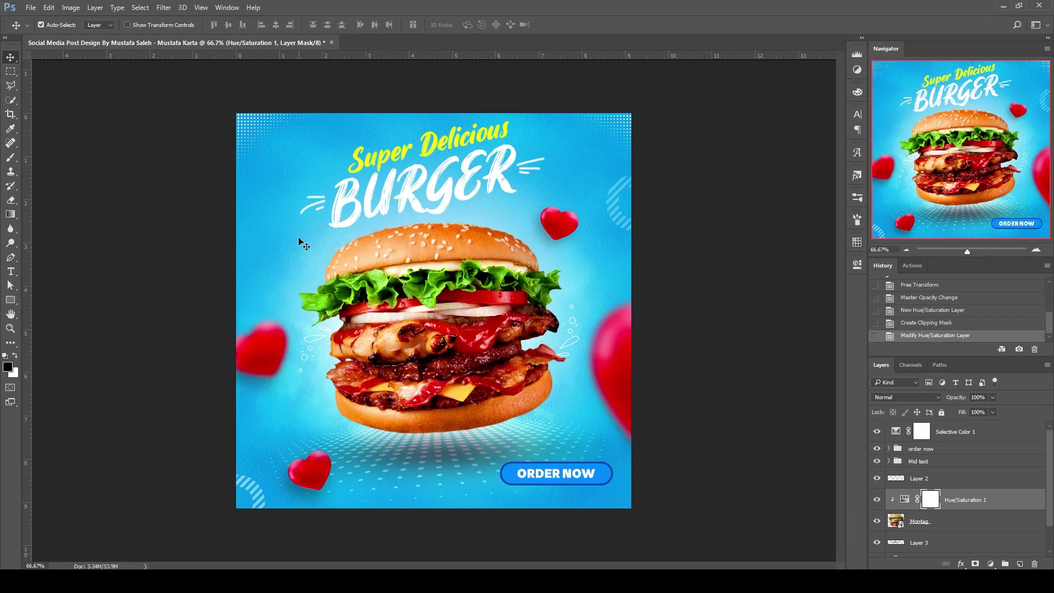
pyautogui.hotkey('alt', '.')
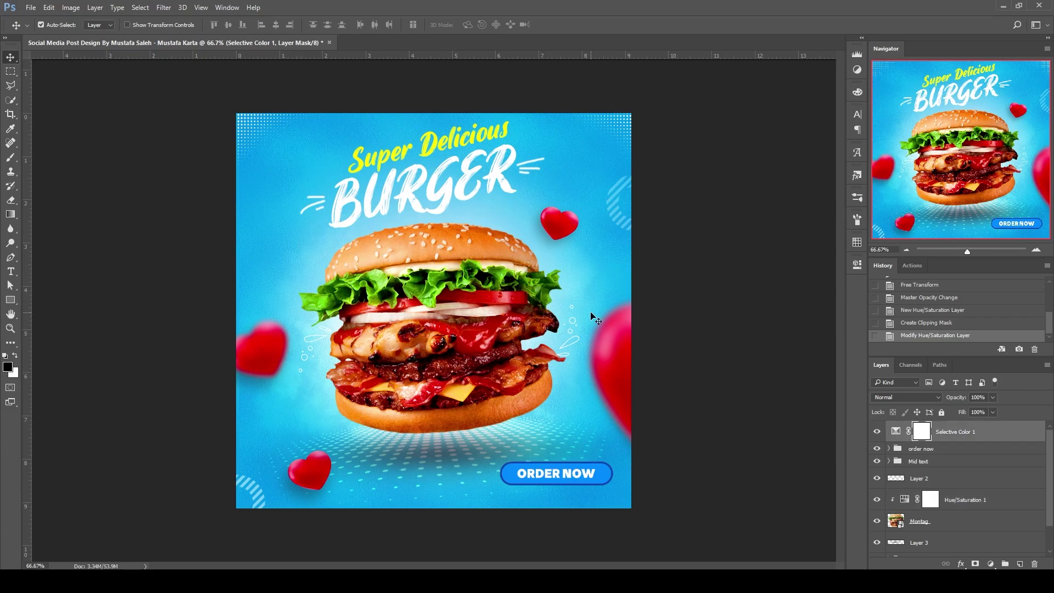